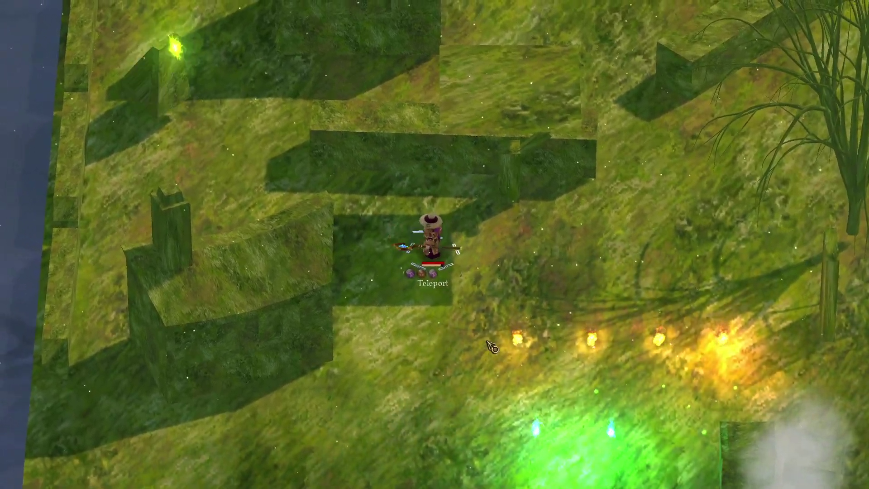
pyautogui.moveTo(620, 313)
pyautogui.mouseDown()
pyautogui.moveTo(638, 306)
pyautogui.moveTo(628, 313)
pyautogui.moveTo(605, 291)
pyautogui.moveTo(480, 288)
pyautogui.moveTo(433, 170)
pyautogui.moveTo(302, 189)
pyautogui.moveTo(524, 306)
pyautogui.mouseUp()
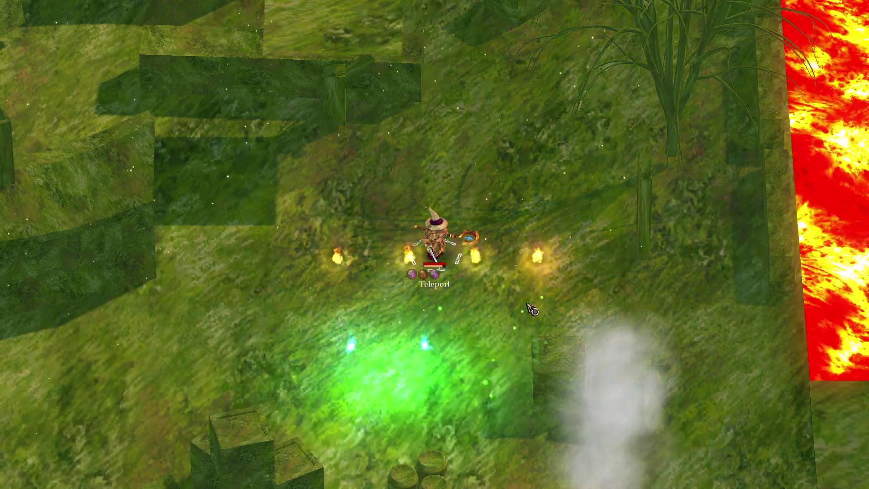
pyautogui.press('Escape')
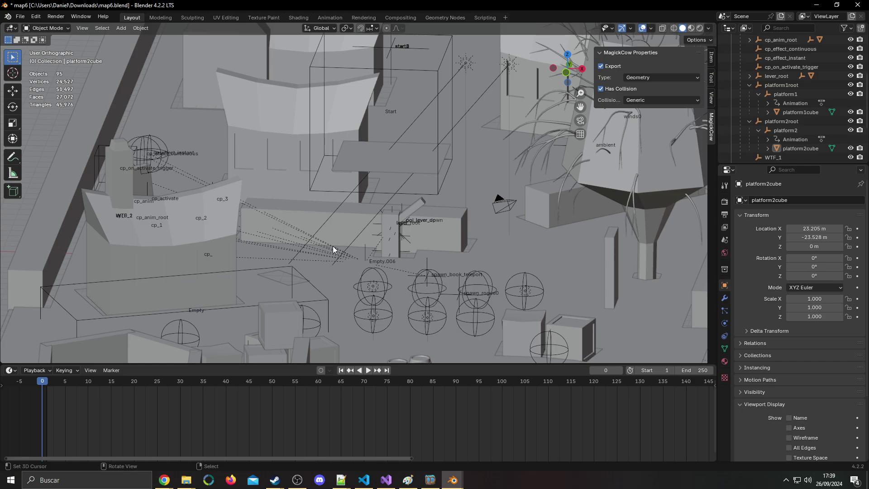
# Step: Look over the whole map and select the cp_mesh object near the cp_activate marker
pyautogui.scroll(-6, 277, 270)
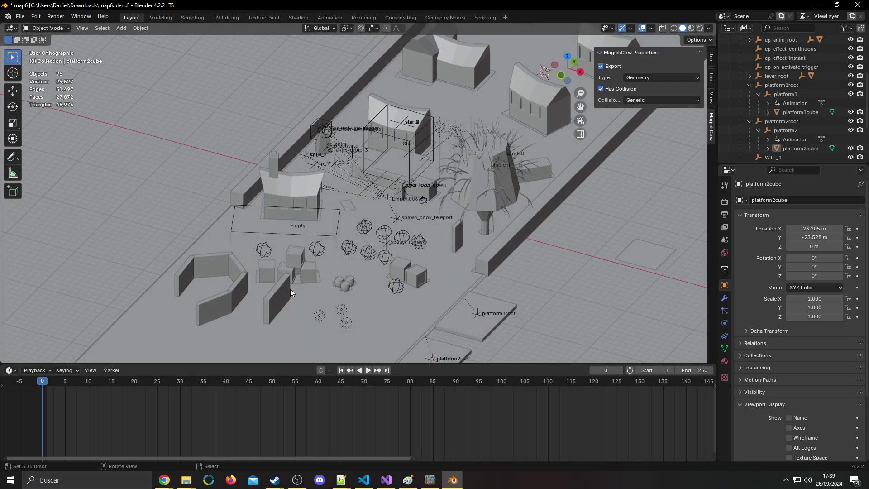
pyautogui.scroll(-1, 348, 243)
pyautogui.moveTo(351, 239); pyautogui.dragTo(382, 222, button='middle')
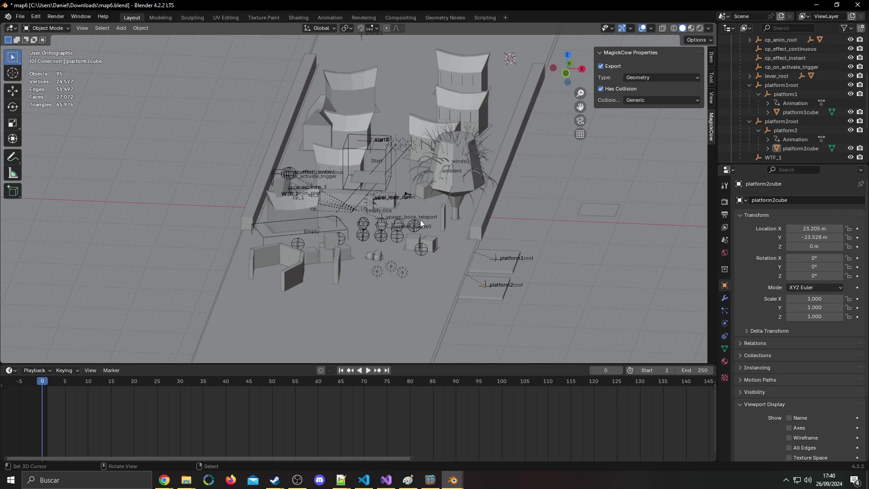
pyautogui.moveTo(478, 208); pyautogui.dragTo(492, 264, button='middle')
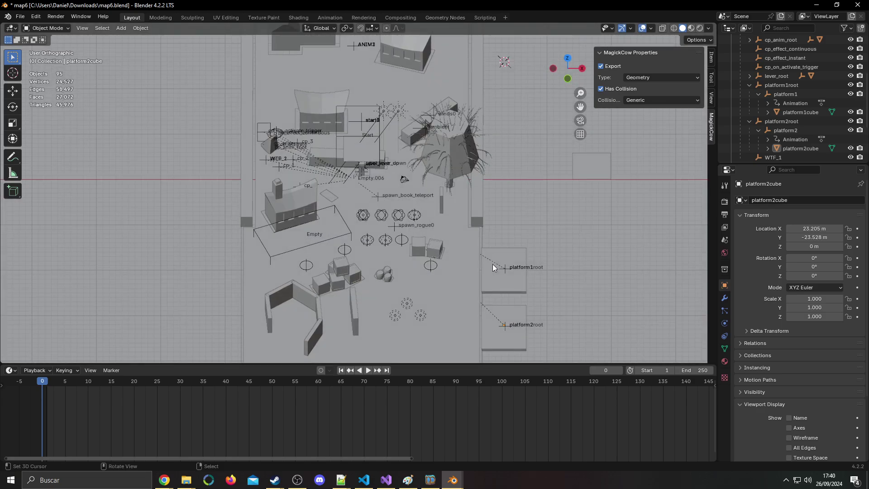
pyautogui.scroll(4, 465, 235)
pyautogui.keyDown('shift'); pyautogui.moveTo(340, 179); pyautogui.dragTo(431, 240, button='middle'); pyautogui.keyUp('shift')
pyautogui.scroll(3, 430, 240)
pyautogui.moveTo(379, 341); pyautogui.dragTo(392, 294, button='middle')
pyautogui.click(392, 293)
pyautogui.moveTo(462, 305); pyautogui.dragTo(411, 261, button='middle')
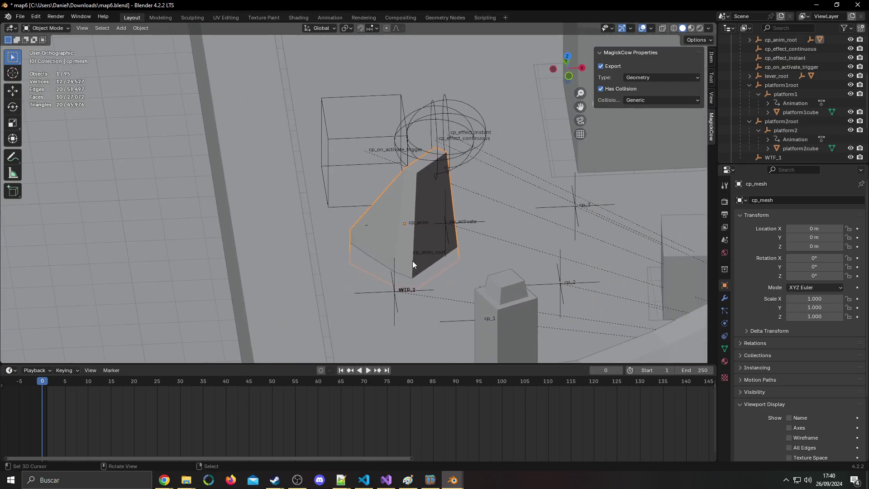
# Step: Inspect the MagickCow properties of cp_anim_root and its nested cp_anim and cp_mesh objects, ending with cp_anim_root selected
pyautogui.scroll(5, 793, 112)
pyautogui.click(788, 122)
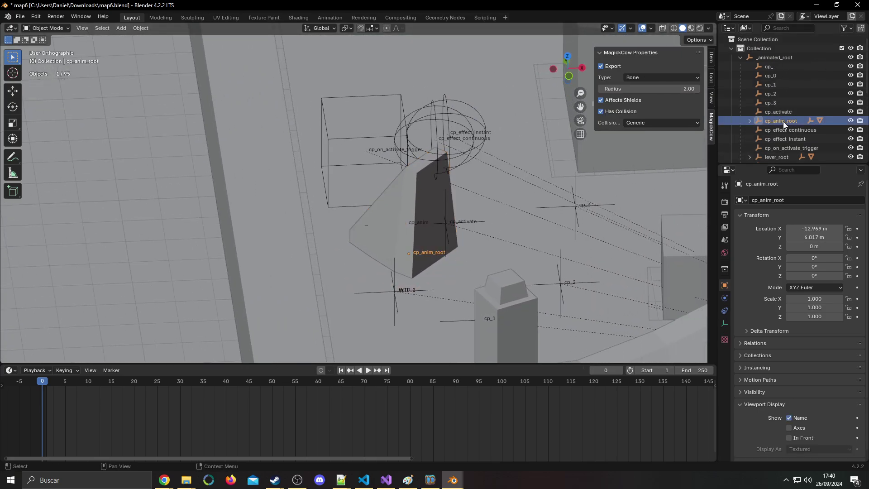
pyautogui.click(750, 121)
pyautogui.keyDown('shift'); pyautogui.moveTo(562, 159); pyautogui.dragTo(444, 115, button='middle'); pyautogui.keyUp('shift')
pyautogui.click(788, 130)
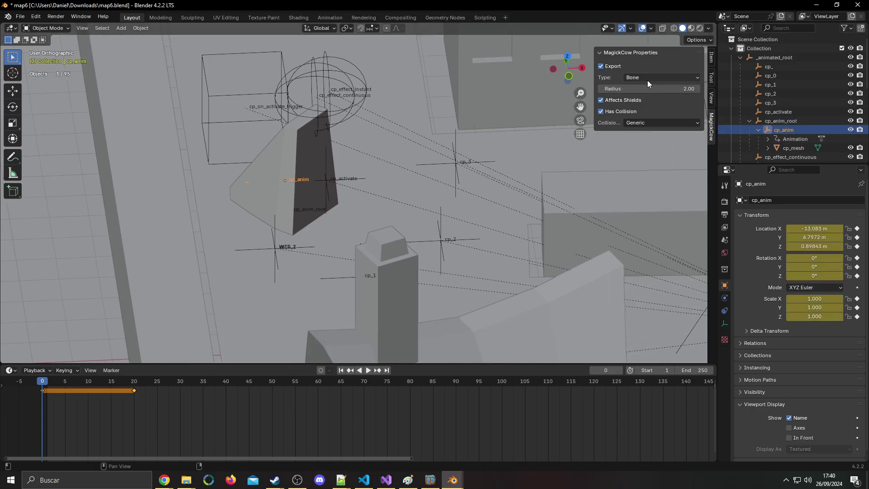
pyautogui.scroll(-2, 792, 129)
pyautogui.click(798, 111)
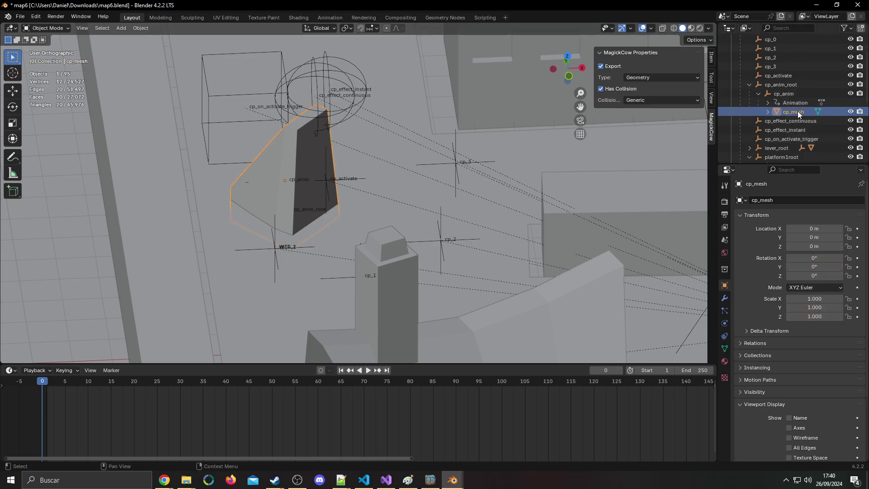
pyautogui.click(797, 86)
pyautogui.scroll(-3, 405, 144)
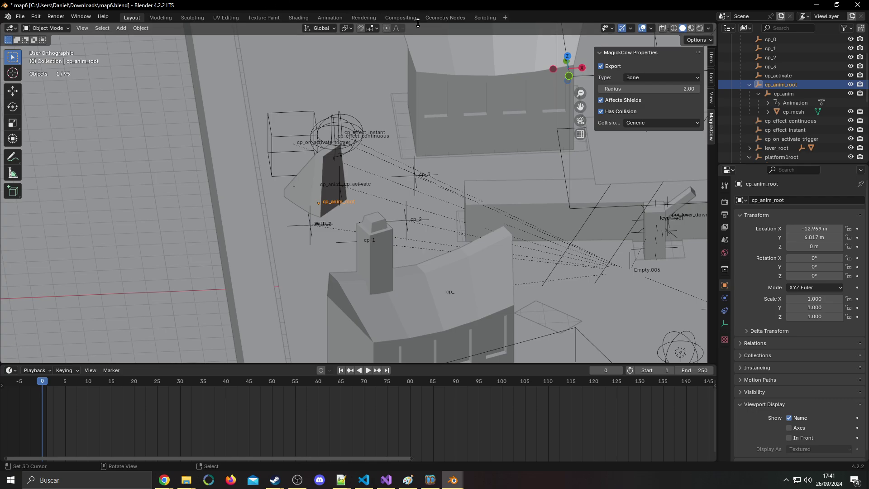
pyautogui.scroll(-3, 441, 241)
pyautogui.moveTo(460, 243); pyautogui.dragTo(425, 246, button='middle')
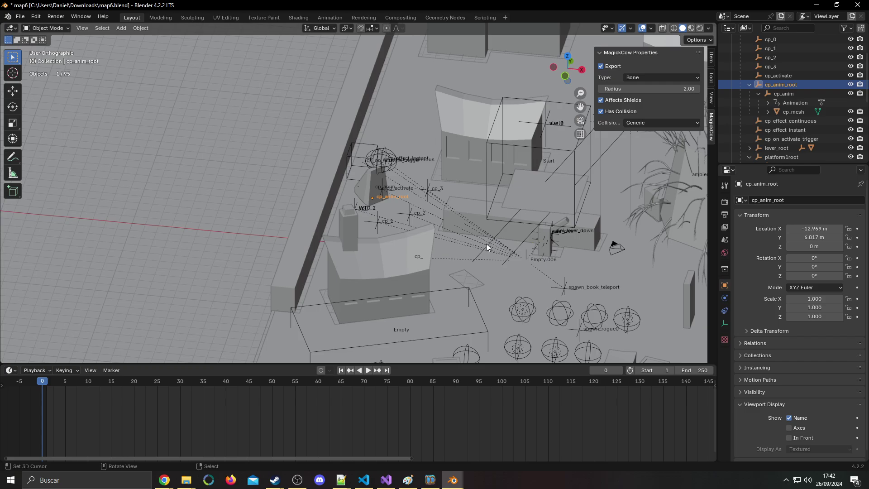
pyautogui.scroll(-2, 488, 243)
pyautogui.scroll(-1, 525, 206)
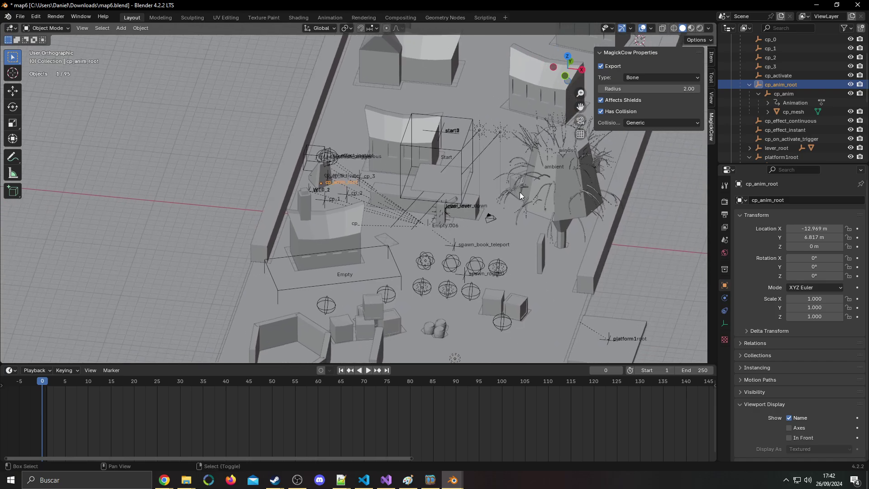
pyautogui.moveTo(455, 189); pyautogui.dragTo(458, 199, button='middle')
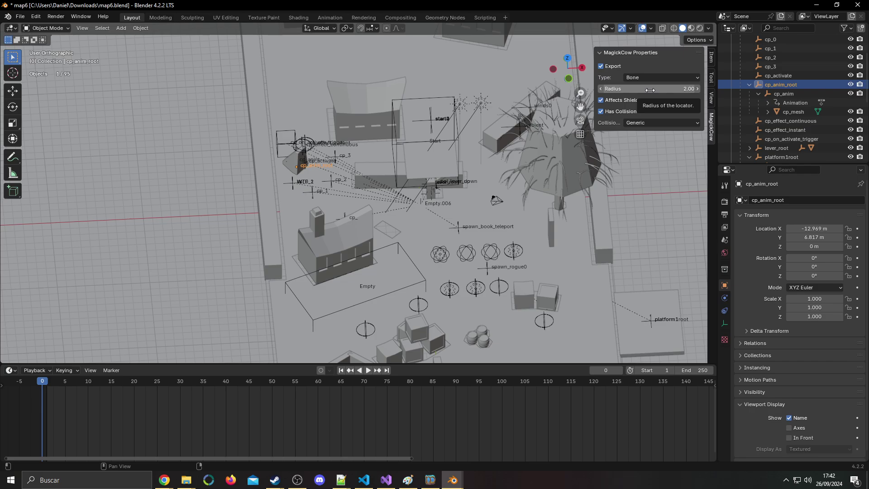
# Step: Review the MagickCow object types available for cp_anim_root, leaving it set to Bone
pyautogui.scroll(-3, 348, 123)
pyautogui.scroll(3, 348, 123)
pyautogui.moveTo(442, 171); pyautogui.dragTo(419, 161, button='middle')
pyautogui.click(679, 78)
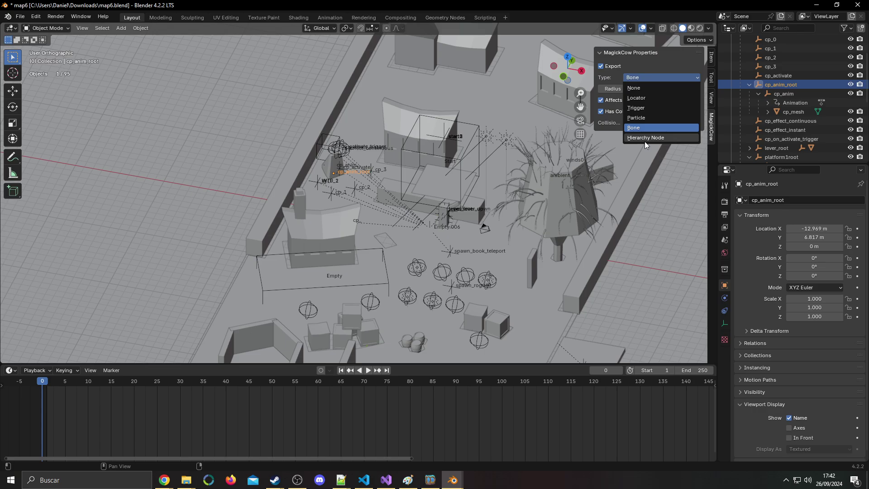
pyautogui.scroll(-4, 442, 153)
pyautogui.moveTo(441, 153); pyautogui.dragTo(460, 156, button='middle')
pyautogui.click(638, 77)
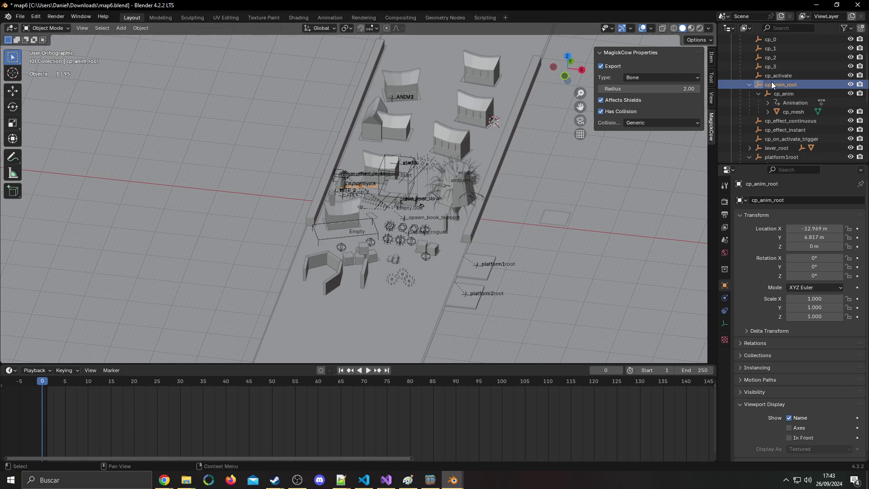
pyautogui.scroll(3, 354, 101)
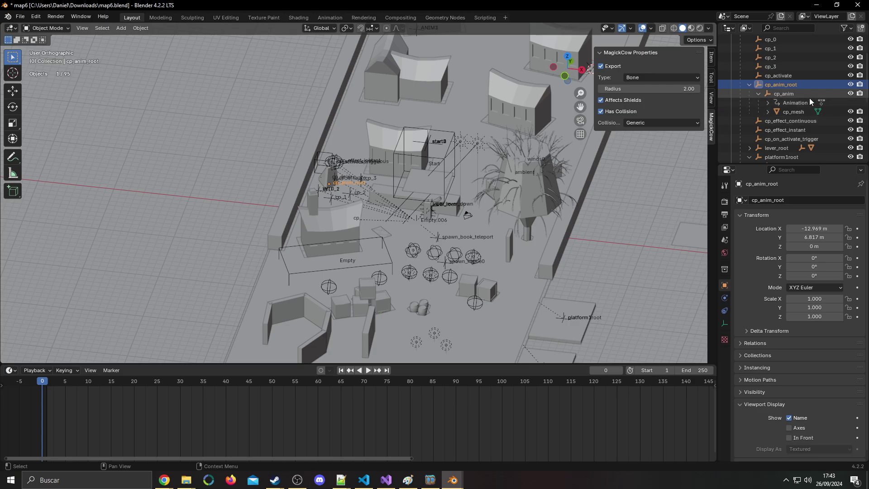
pyautogui.keyDown('shift'); pyautogui.moveTo(449, 195); pyautogui.dragTo(468, 166, button='middle'); pyautogui.keyUp('shift')
pyautogui.scroll(2, 458, 234)
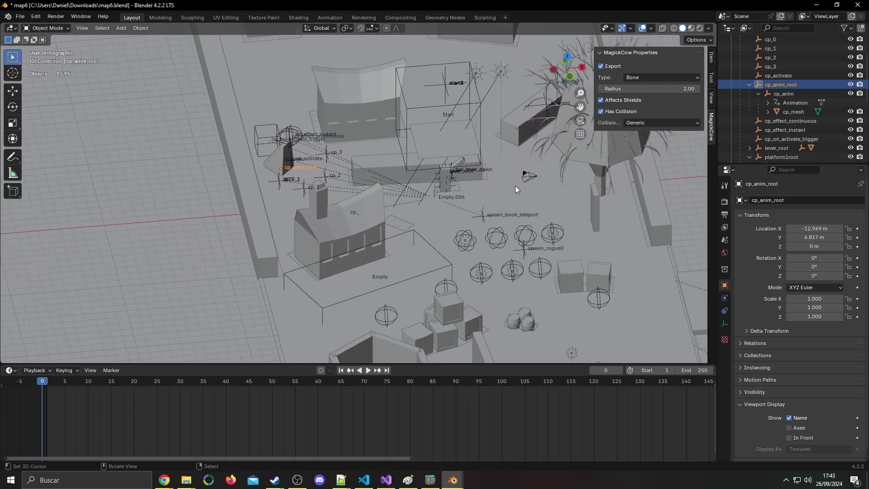
# Step: Switch to Visual Studio Code and show the cp_anim_root entry under animatedParts in the Downloads copy of untitled.json
pyautogui.click(364, 480)
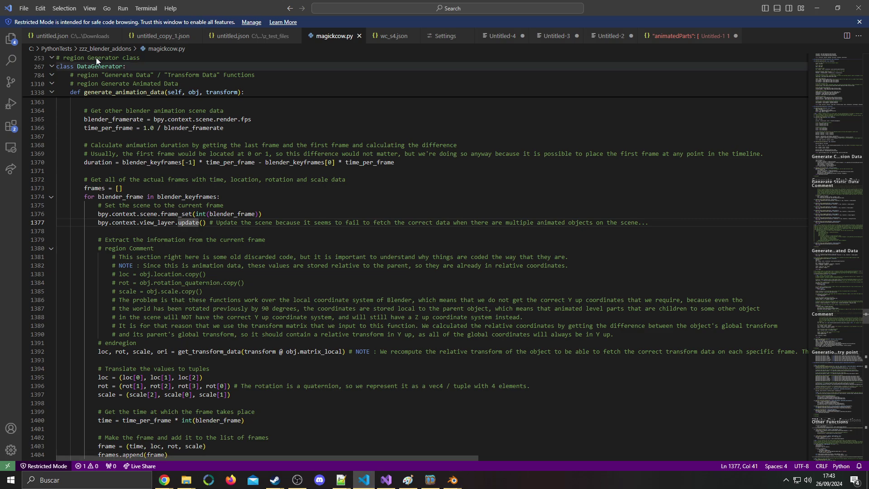
pyautogui.click(52, 36)
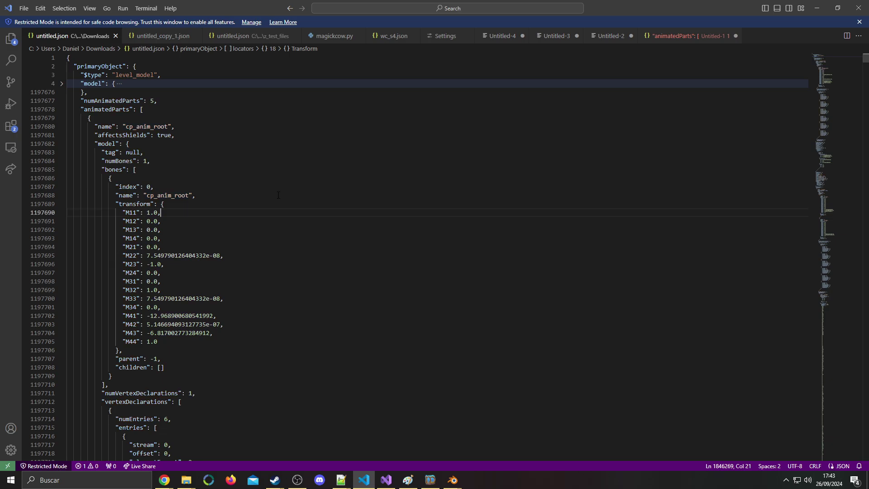
pyautogui.click(212, 126)
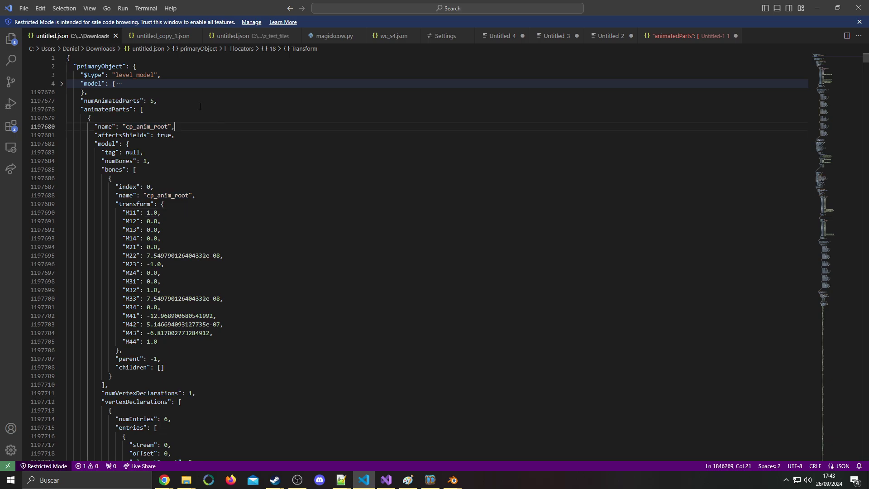
pyautogui.press('Up')
pyautogui.press('Down')
pyautogui.click(136, 141)
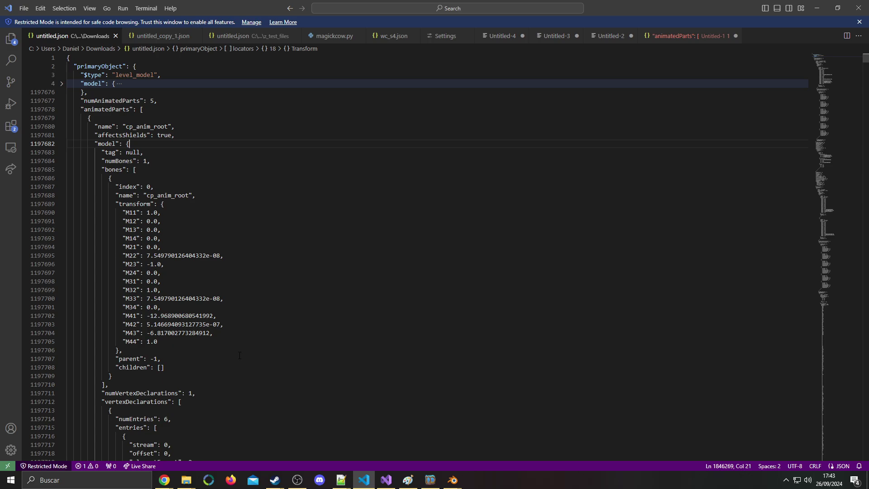
# Step: Examine the model data of cp_anim_root in the JSON, from its bones and vertex declarations to its model meshes
pyautogui.scroll(-10, 240, 362)
pyautogui.click(208, 165)
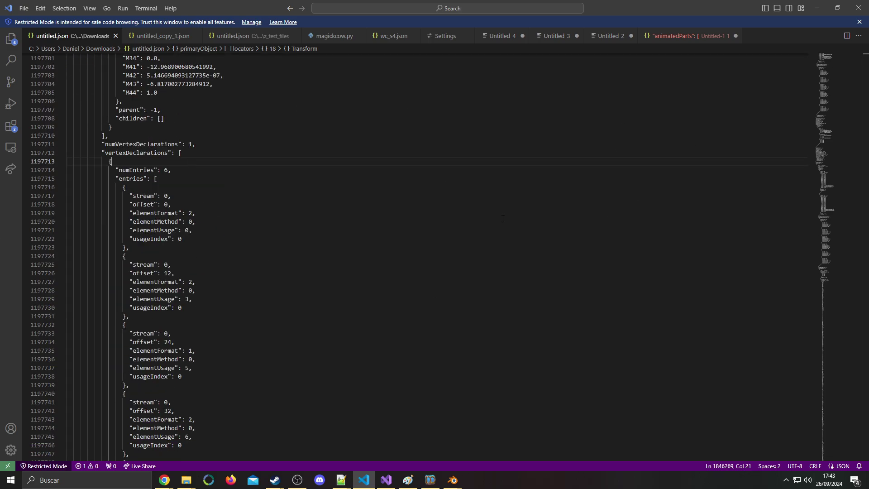
pyautogui.scroll(-9, 344, 227)
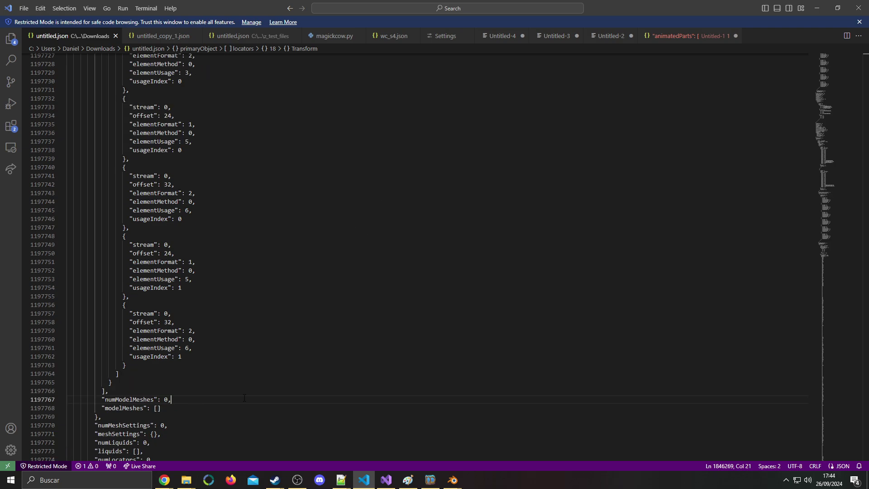
pyautogui.scroll(17, 195, 399)
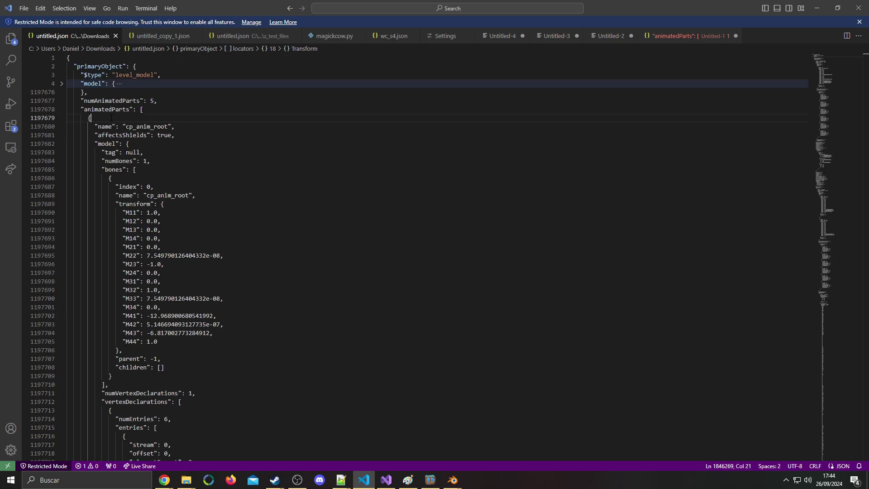
pyautogui.scroll(-4, 196, 353)
pyautogui.click(194, 301)
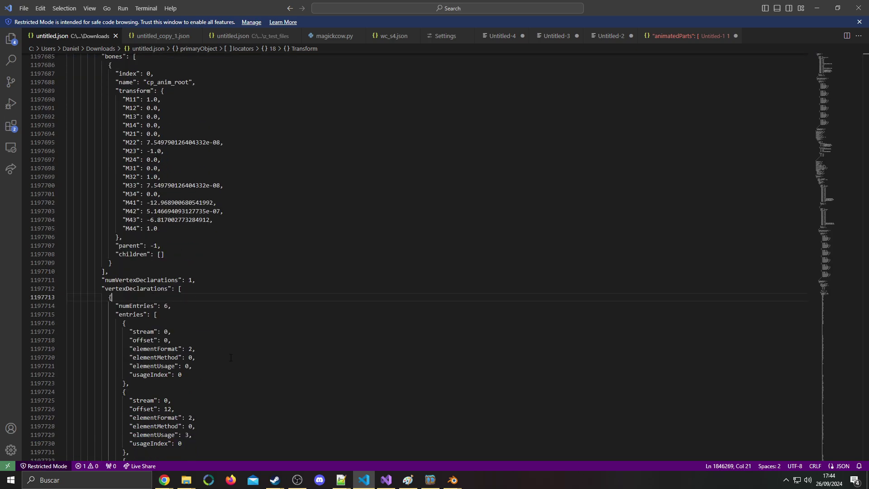
pyautogui.scroll(4, 276, 364)
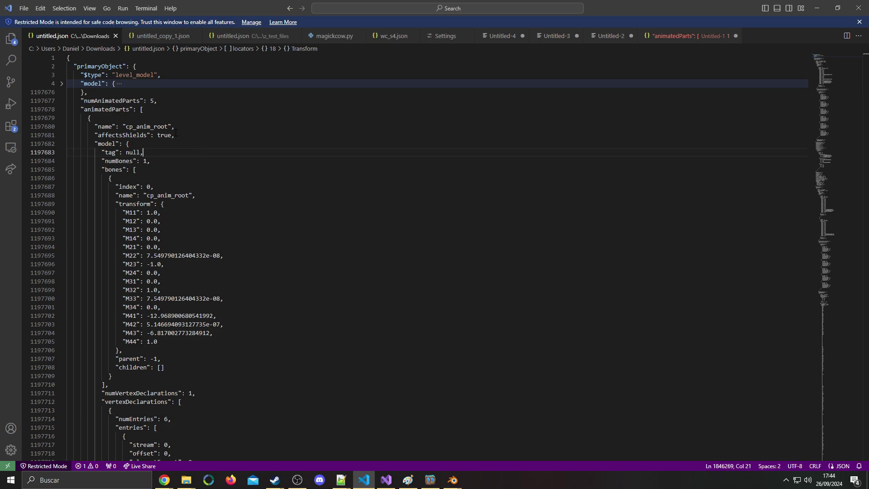
pyautogui.click(112, 109)
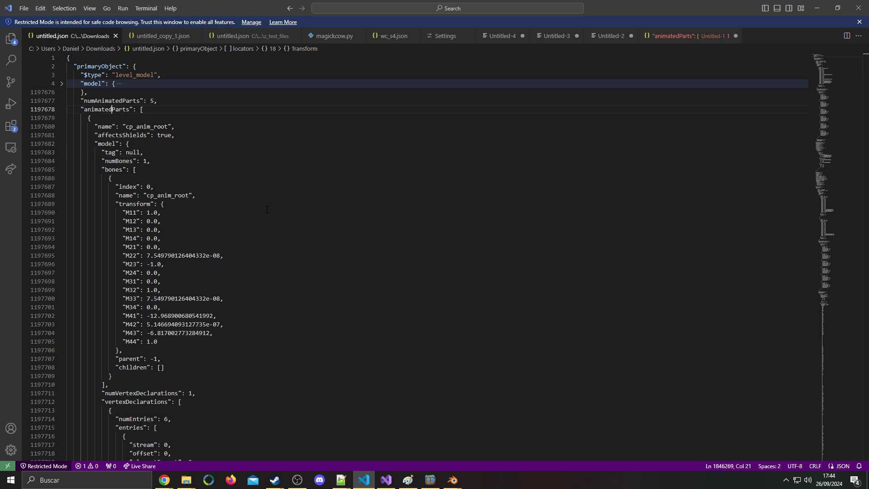
# Step: Examine the animation data of cp_anim_root, including the frame's time, translation, orientation and scale
pyautogui.scroll(-20, 269, 204)
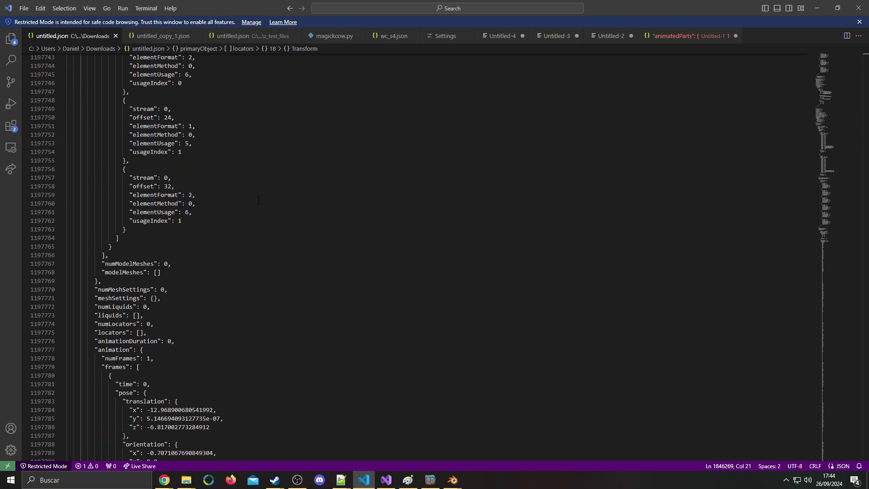
pyautogui.scroll(-1, 267, 197)
pyautogui.click(237, 249)
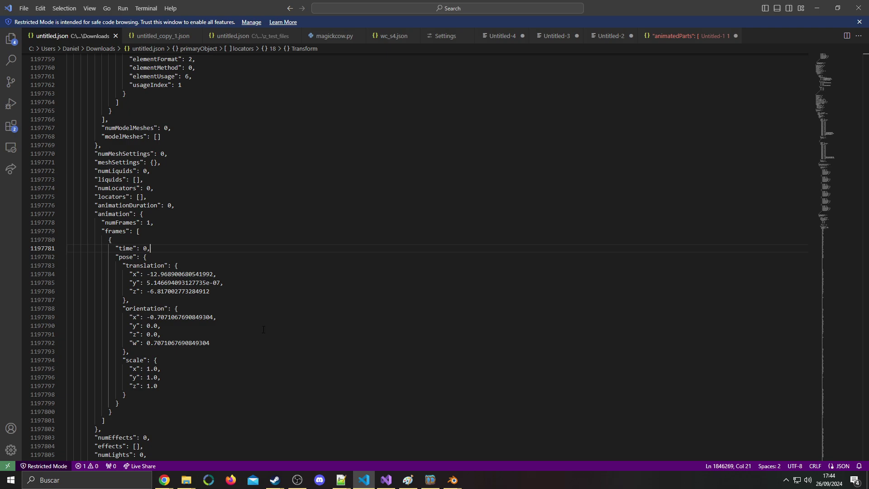
pyautogui.click(215, 293)
pyautogui.press('Down')
pyautogui.press('Down')
pyautogui.press('Down')
pyautogui.press('Down')
pyautogui.press('Down')
pyautogui.press('Down')
pyautogui.press('Down')
pyautogui.moveTo(122, 308); pyautogui.dragTo(131, 352)
pyautogui.click(230, 352)
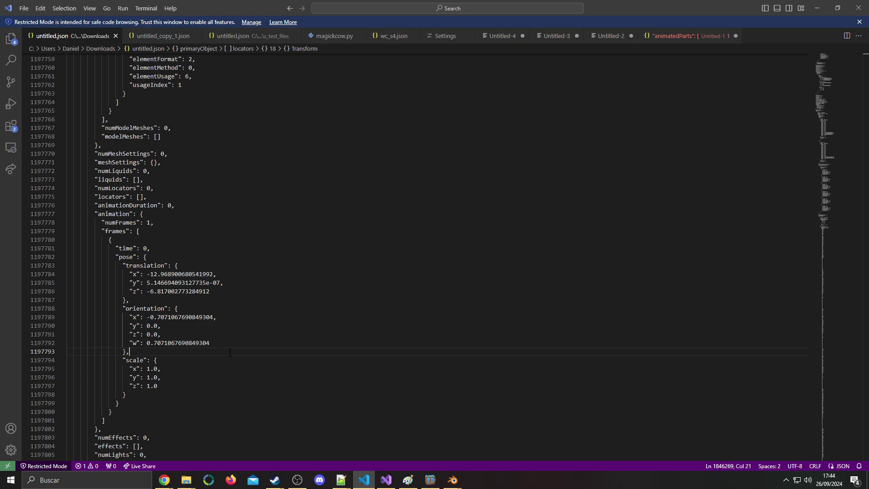
# Step: Examine the children list of cp_anim_root, focusing on the cp_anim entry and its bone transforms
pyautogui.scroll(-15, 231, 351)
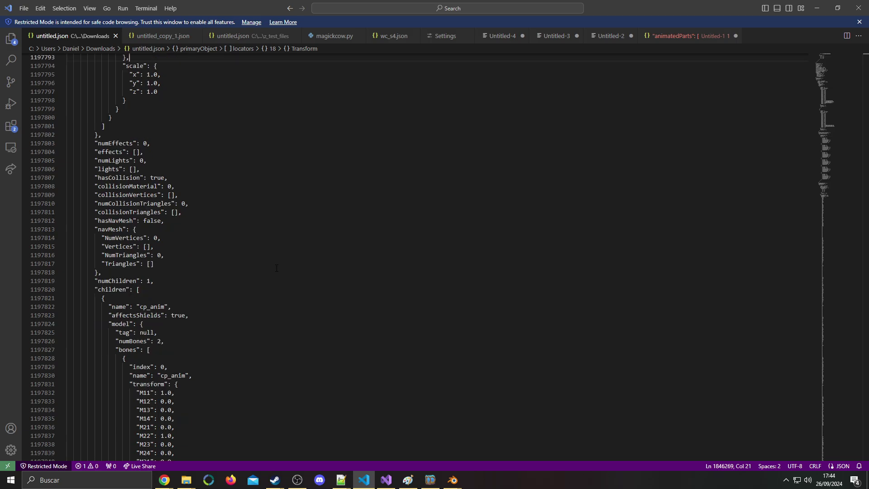
pyautogui.scroll(-4, 280, 268)
pyautogui.scroll(-6, 295, 261)
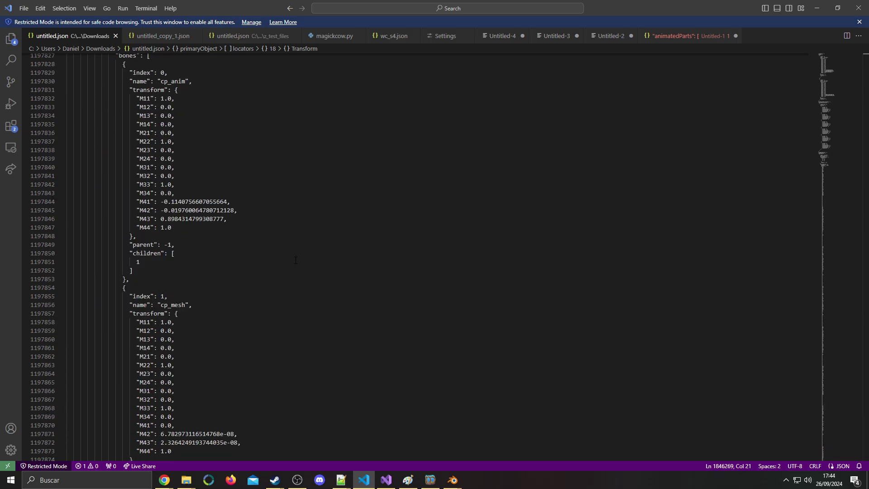
pyautogui.scroll(-3, 296, 260)
pyautogui.scroll(16, 295, 263)
pyautogui.click(153, 261)
pyautogui.click(198, 284)
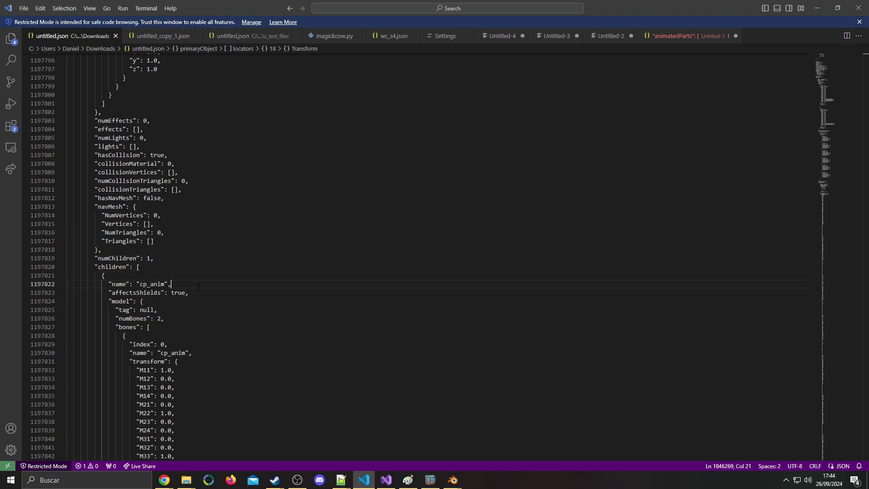
pyautogui.press('Left')
pyautogui.press('Left')
pyautogui.press('Left')
pyautogui.press('Left')
pyautogui.scroll(-4, 271, 278)
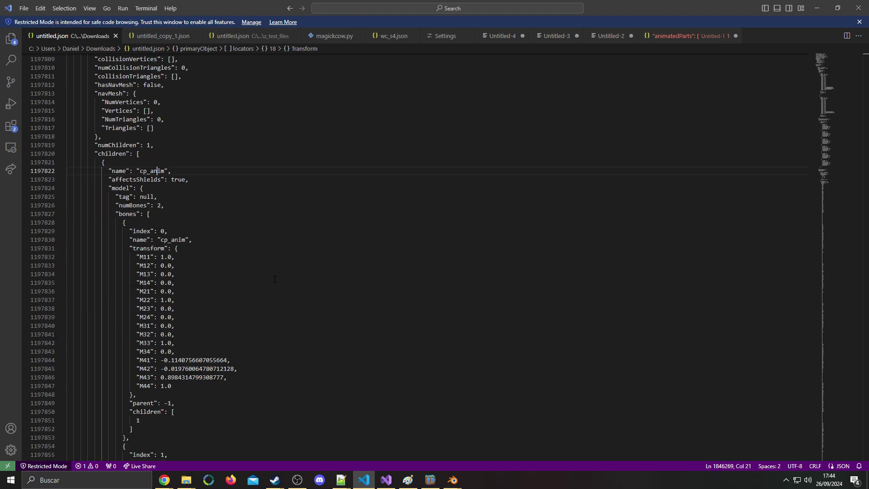
# Step: Switch to the map6 Blender window, select platform1cube near the level's edge and show its parent bones in the object hierarchy
pyautogui.moveTo(453, 479)
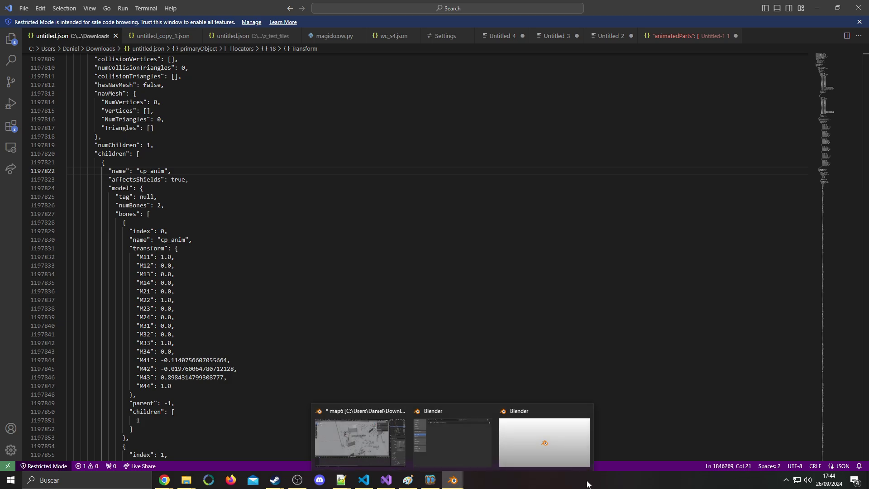
pyautogui.scroll(-8, 258, 252)
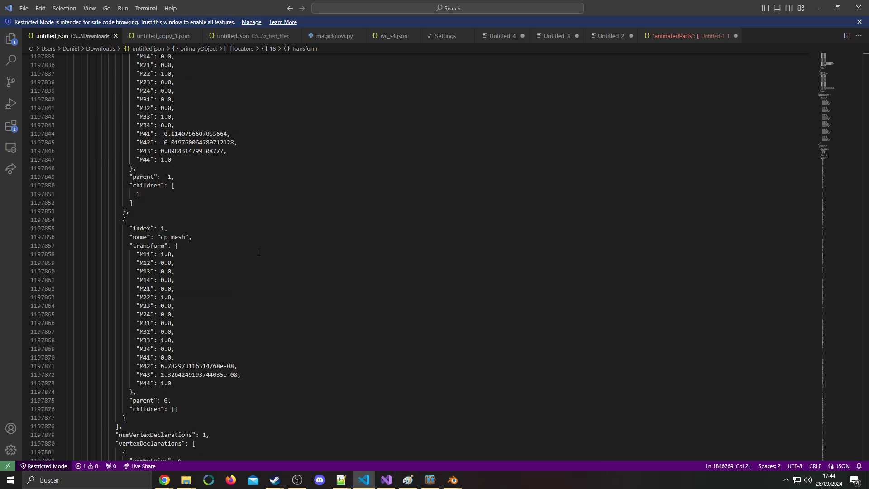
pyautogui.click(327, 427)
pyautogui.moveTo(557, 247); pyautogui.dragTo(586, 230, button='middle')
pyautogui.scroll(2, 422, 230)
pyautogui.keyDown('shift'); pyautogui.moveTo(629, 213); pyautogui.dragTo(354, 207, button='middle'); pyautogui.keyUp('shift')
pyautogui.click(348, 213)
pyautogui.scroll(-5, 756, 113)
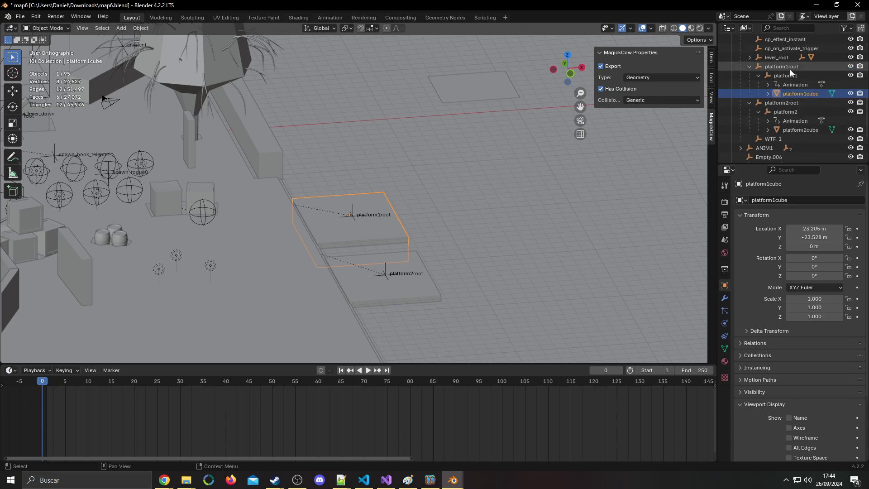
# Step: Try moving the platform1root bone and its animated child bone platform1, cancelling each move
pyautogui.click(789, 70)
pyautogui.press('g')
pyautogui.rightClick(427, 199)
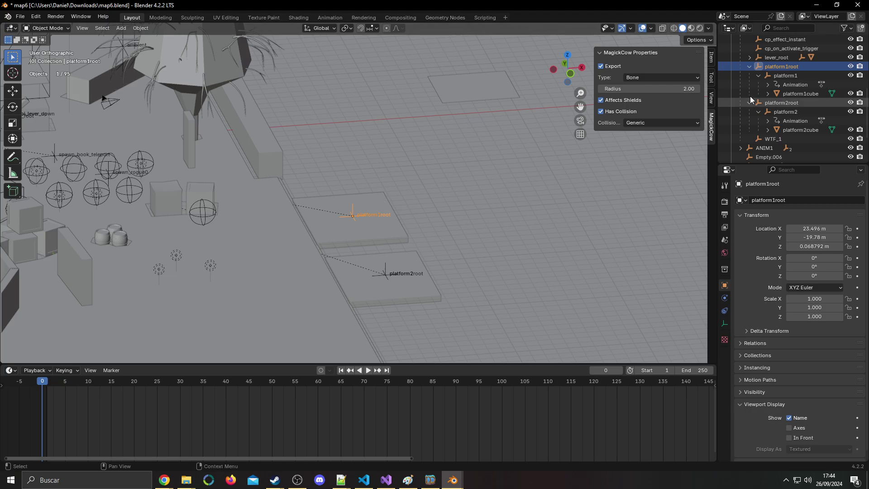
pyautogui.click(797, 76)
pyautogui.press('g')
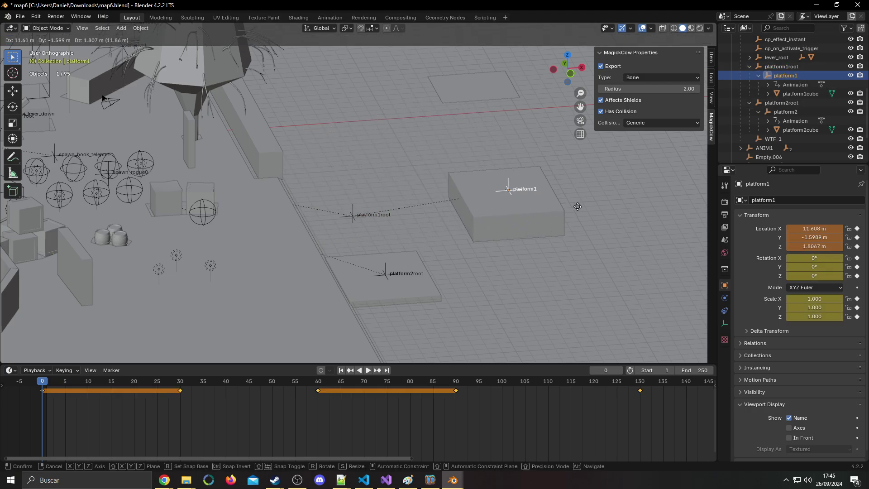
pyautogui.press('Escape')
# Step: Try moving the platform1cube mesh and the platform1root bone, cancelling both moves
pyautogui.click(800, 94)
pyautogui.press('g')
pyautogui.press('Escape')
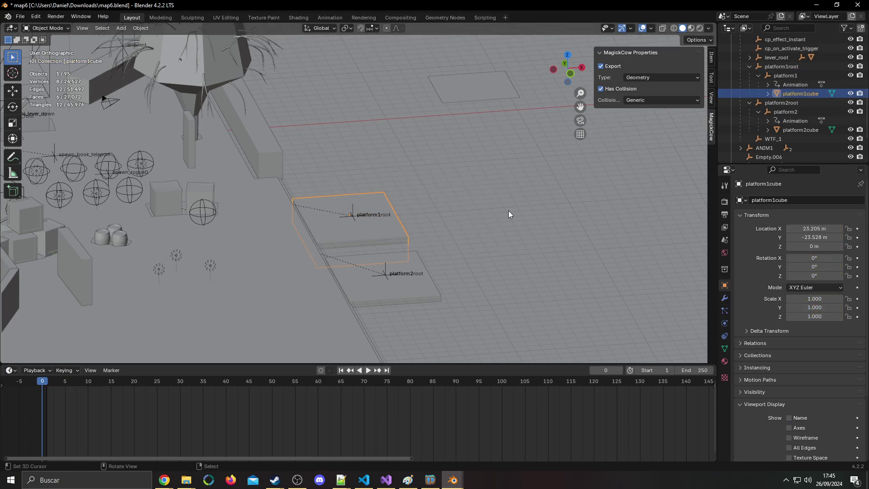
pyautogui.click(792, 68)
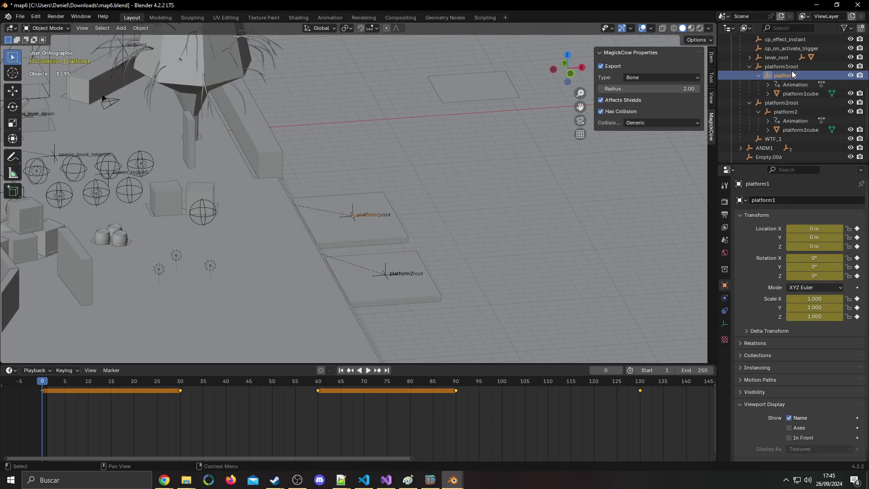
pyautogui.press('g')
pyautogui.press('Escape')
# Step: Try moving platform1root again with both platforms and the surrounding level in view, cancelling the move
pyautogui.moveTo(430, 148); pyautogui.dragTo(419, 207, button='middle')
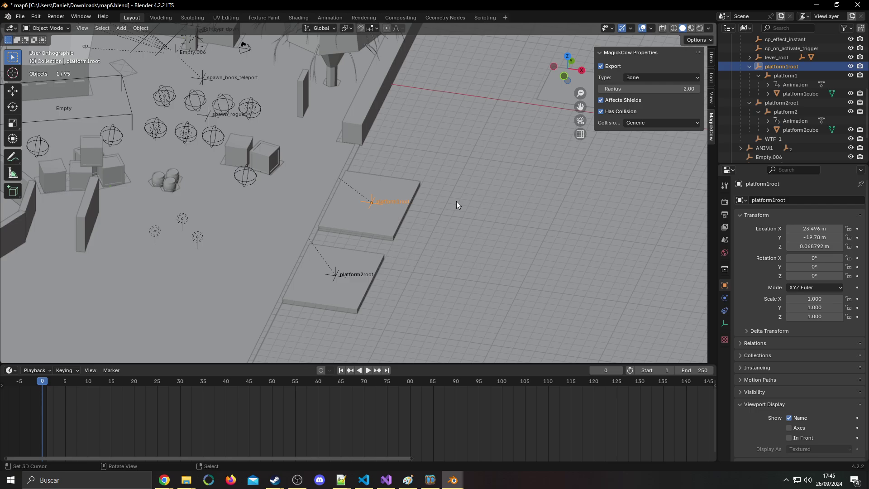
pyautogui.scroll(-5, 456, 201)
pyautogui.scroll(4, 482, 230)
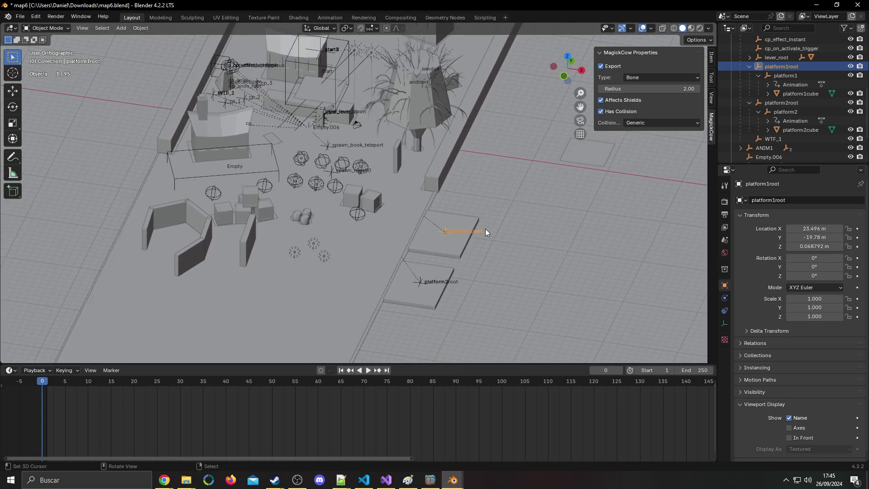
pyautogui.moveTo(482, 230); pyautogui.dragTo(496, 219, button='middle')
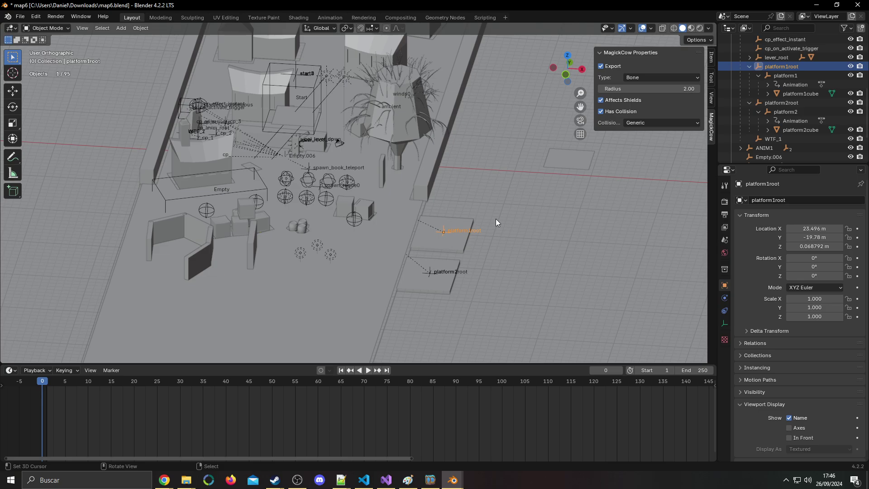
pyautogui.press('g')
pyautogui.rightClick(551, 197)
# Step: Select the _animated_root empty and try moving it with all its children, cancelling the move
pyautogui.scroll(5, 827, 98)
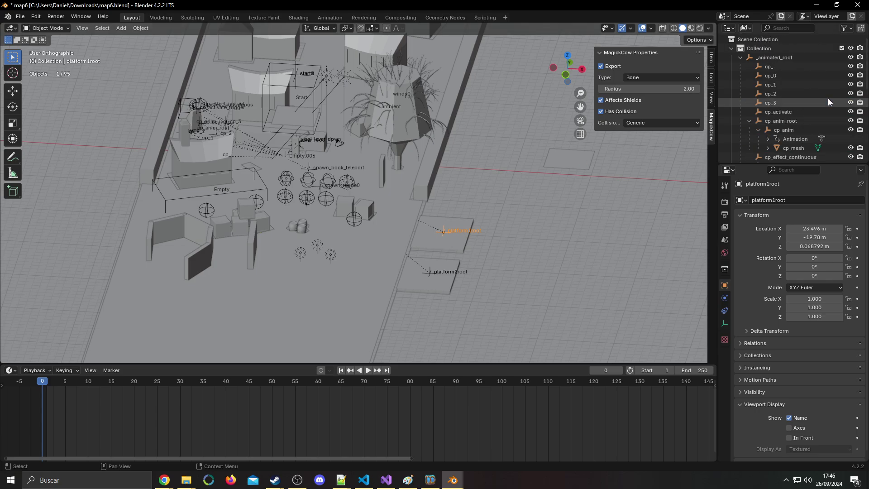
pyautogui.click(796, 57)
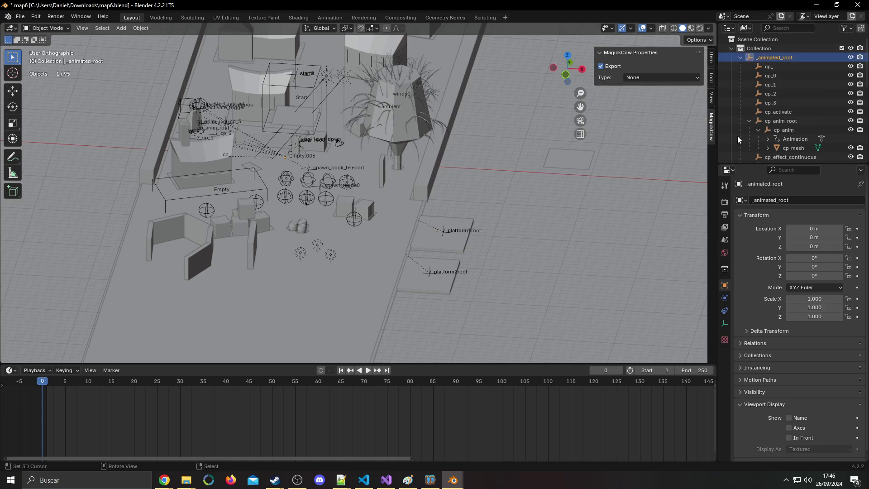
pyautogui.press('g')
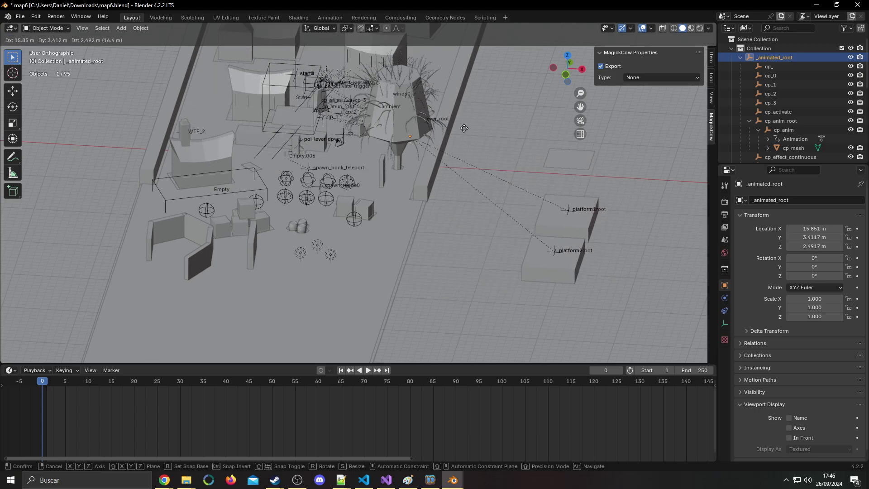
pyautogui.press('Escape')
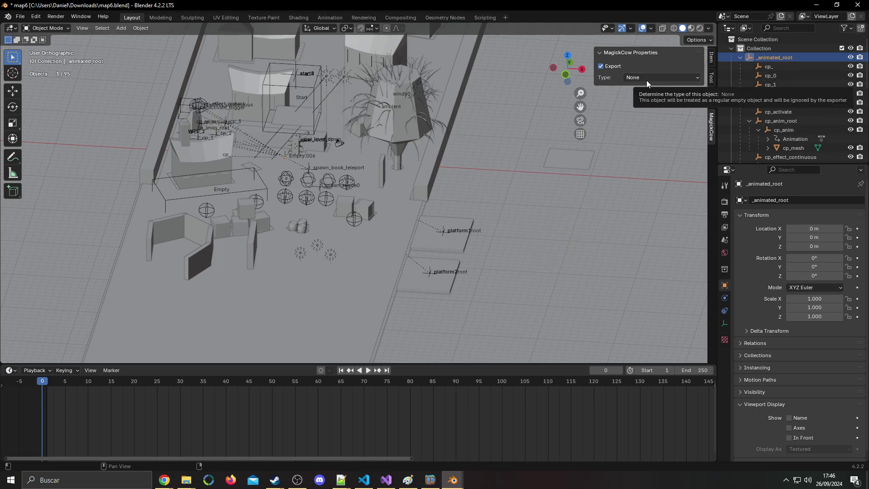
# Step: Examine the whole level from several angles and the list of parts parented under _animated_root
pyautogui.scroll(-6, 377, 205)
pyautogui.moveTo(377, 205); pyautogui.dragTo(471, 166, button='middle')
pyautogui.scroll(3, 471, 166)
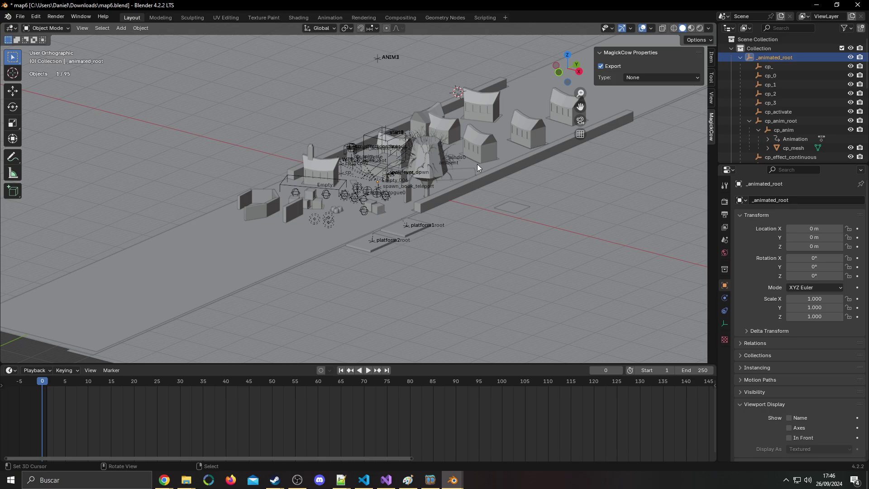
pyautogui.scroll(3, 477, 164)
pyautogui.moveTo(449, 202); pyautogui.dragTo(418, 217, button='middle')
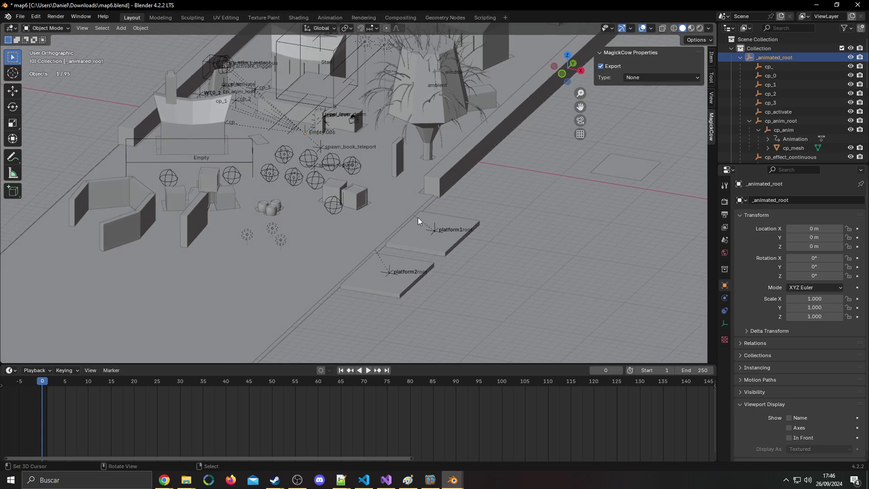
pyautogui.scroll(-2, 430, 209)
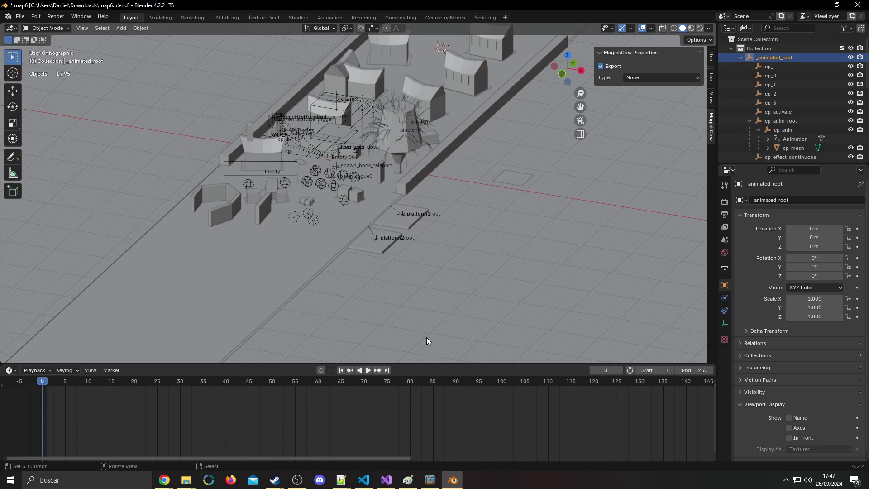
pyautogui.scroll(-3, 396, 153)
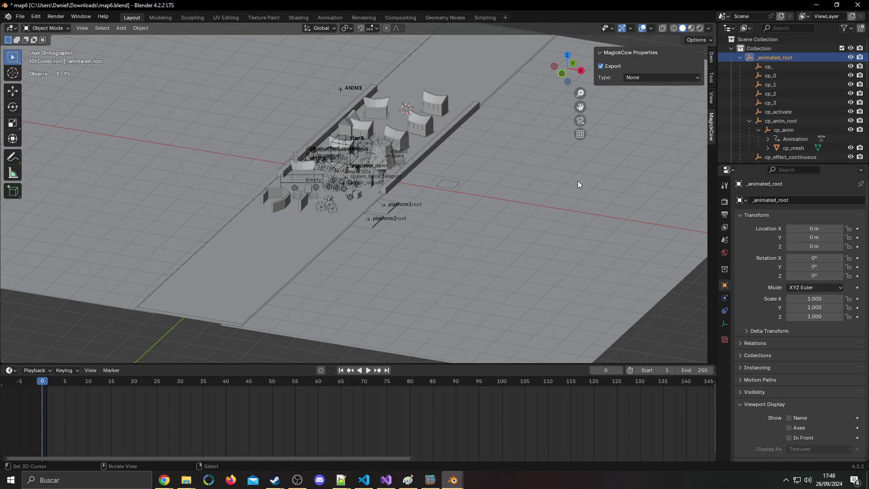
pyautogui.scroll(3, 432, 136)
pyautogui.moveTo(436, 137); pyautogui.dragTo(510, 161, button='middle')
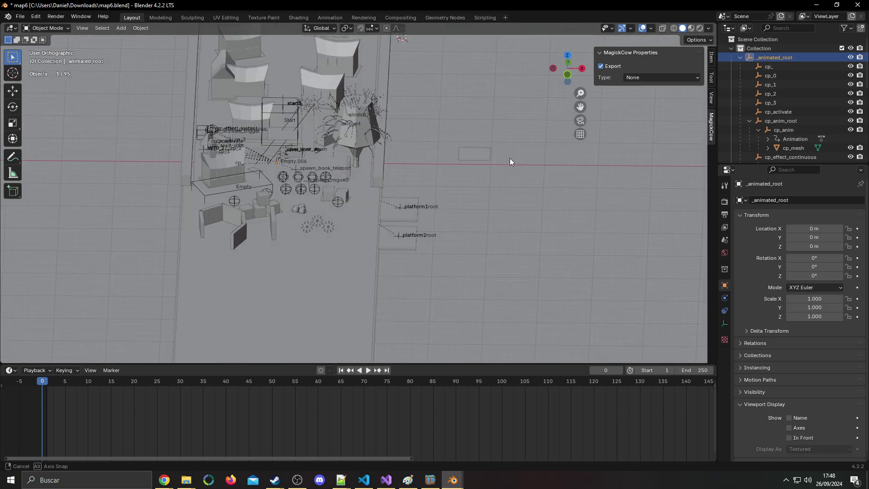
pyautogui.moveTo(536, 196); pyautogui.dragTo(439, 183, button='middle')
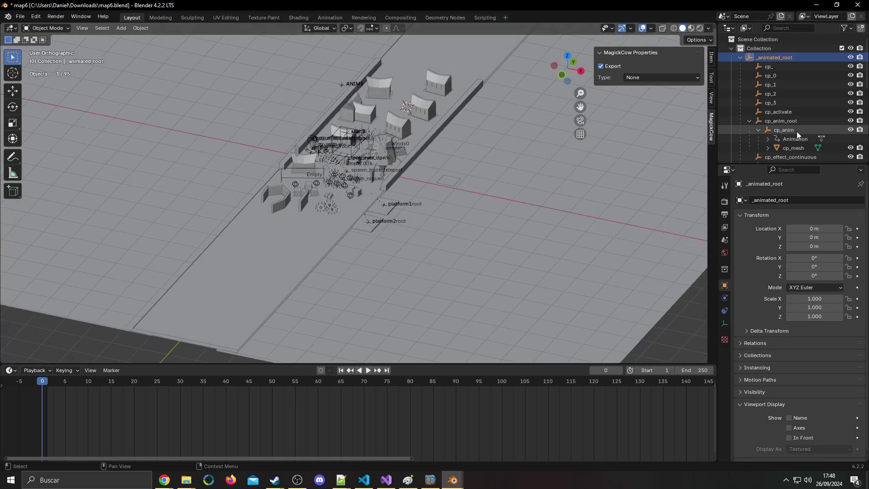
pyautogui.scroll(-5, 802, 122)
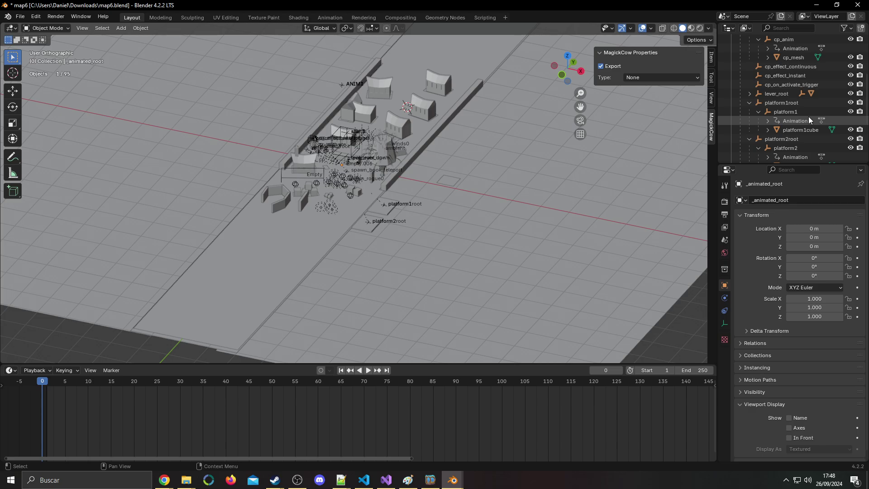
pyautogui.scroll(5, 810, 116)
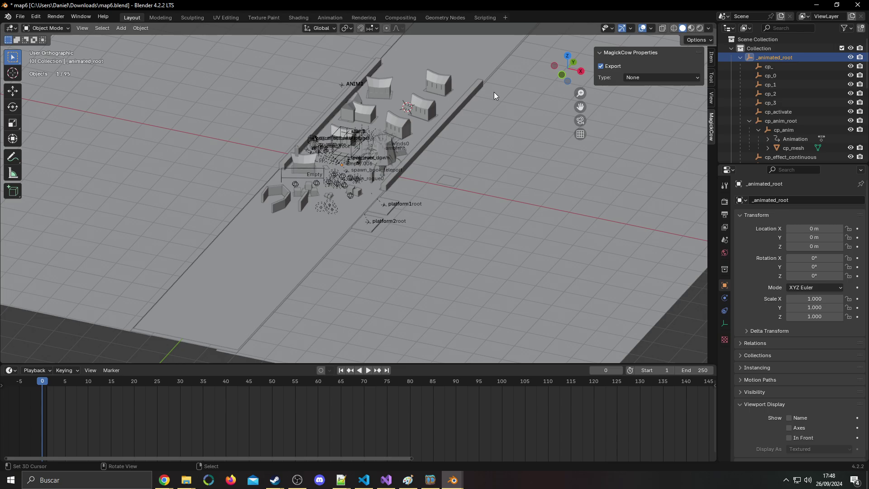
# Step: Switch to Notepad++ and show the poi_lever_down and poi_lever_up OnInteract blocks in z_map_0.xml
pyautogui.click(341, 480)
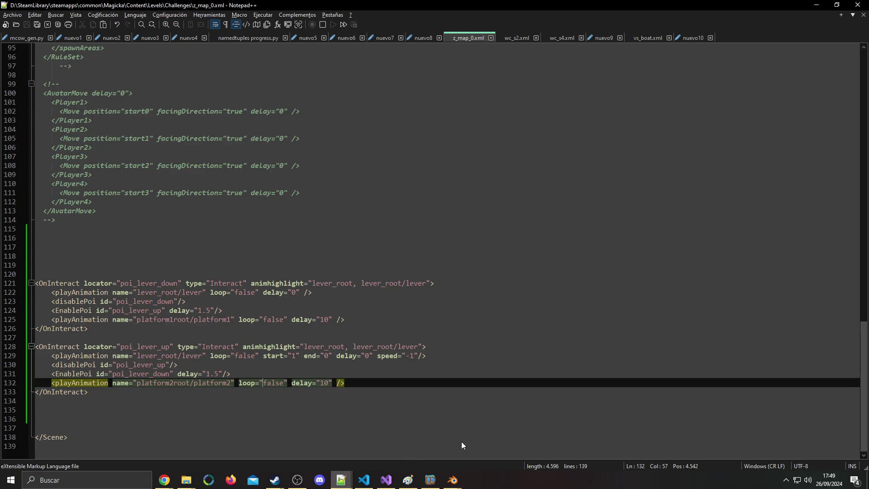
pyautogui.click(417, 262)
pyautogui.click(566, 276)
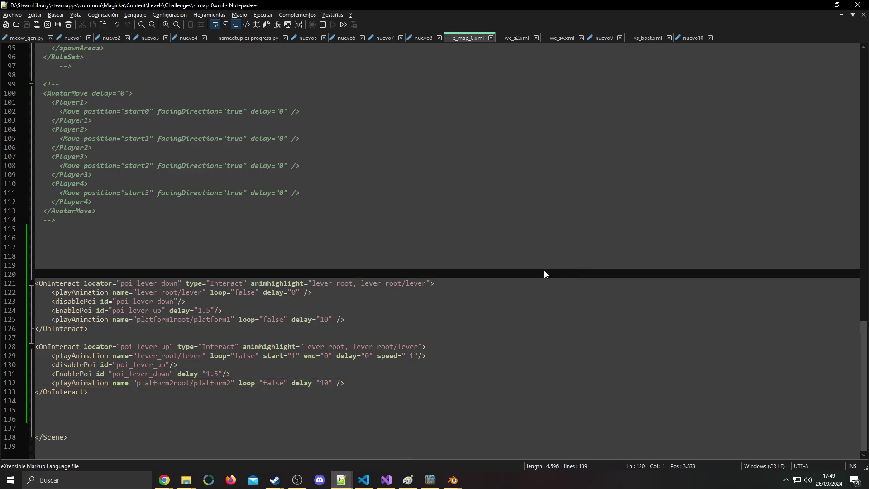
# Step: Open vs_boat.xml and review the scene script from its rule set to the lever and pool hatch interaction blocks
pyautogui.click(642, 39)
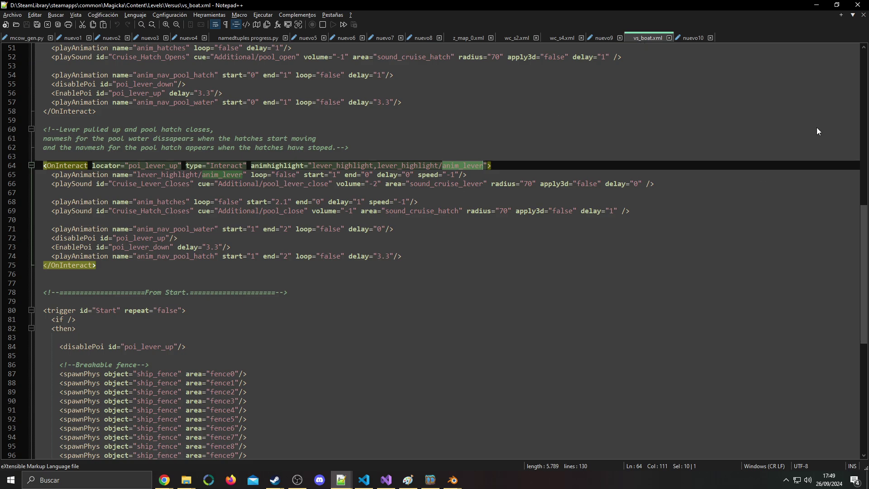
pyautogui.click(500, 293)
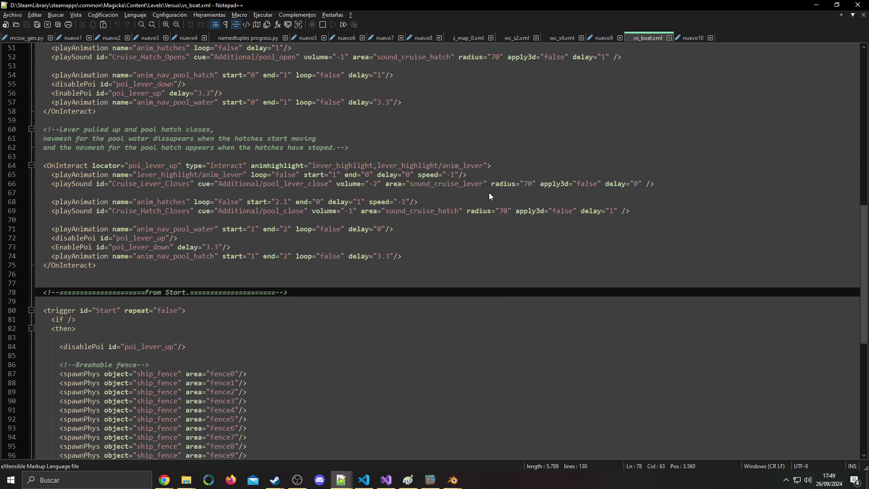
pyautogui.scroll(13, 455, 278)
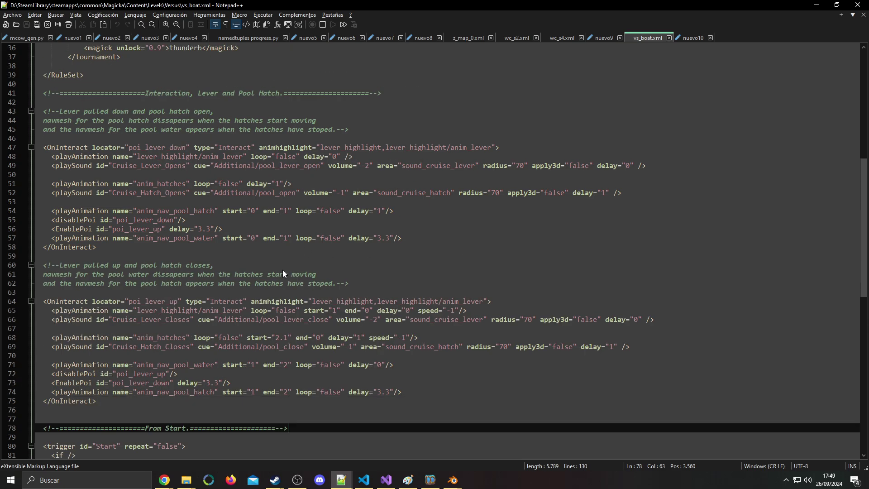
pyautogui.scroll(4, 423, 262)
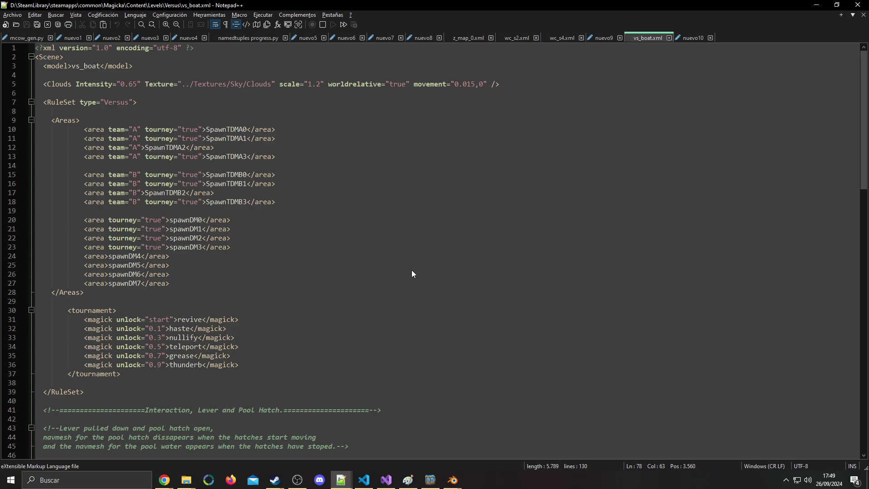
pyautogui.scroll(-9, 409, 219)
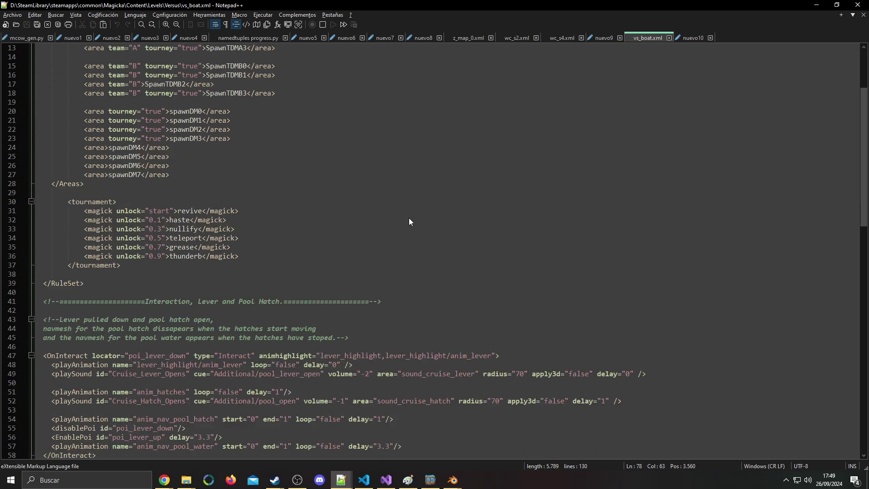
pyautogui.click(315, 310)
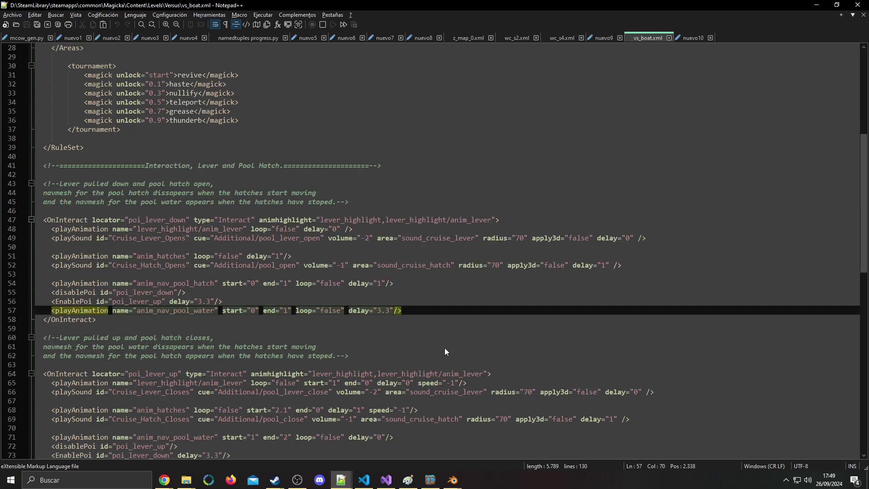
pyautogui.click(466, 311)
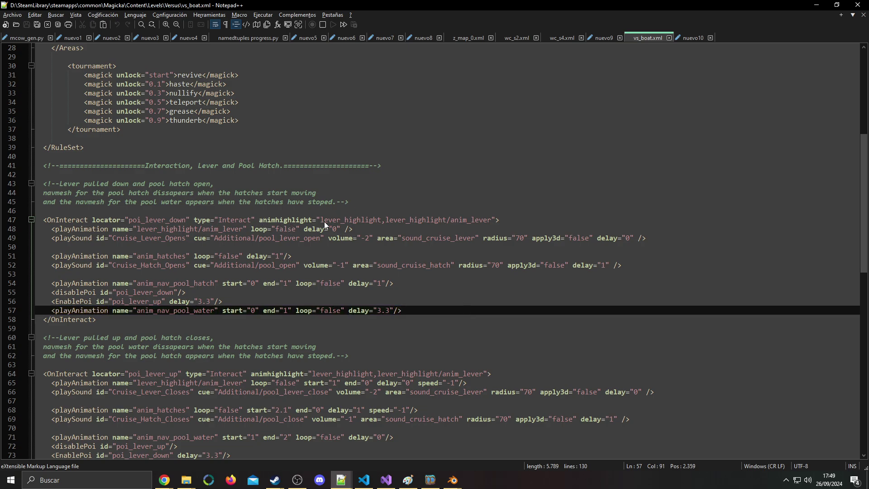
# Step: Highlight playAnimation and the animhighlight paths lever_highlight and lever_highlight/anim_lever in the poi_lever_down block of vs_boat.xml
pyautogui.doubleClick(103, 229)
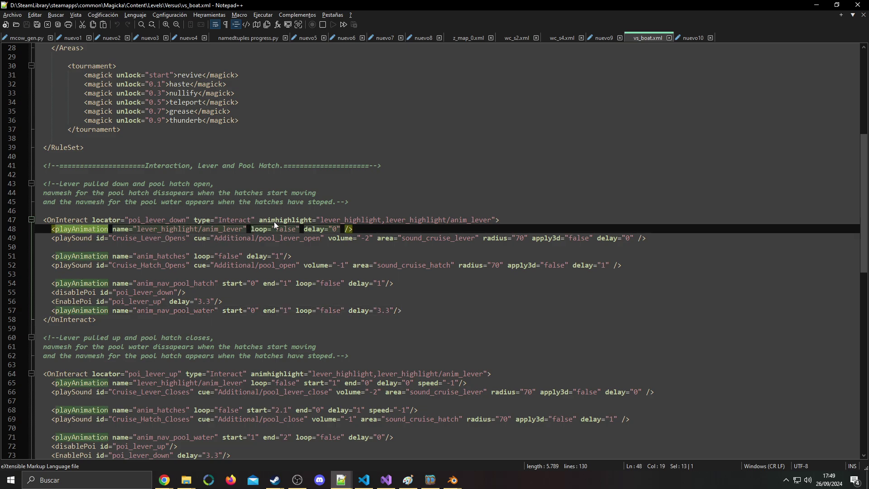
pyautogui.click(294, 220)
pyautogui.moveTo(321, 220); pyautogui.dragTo(496, 220)
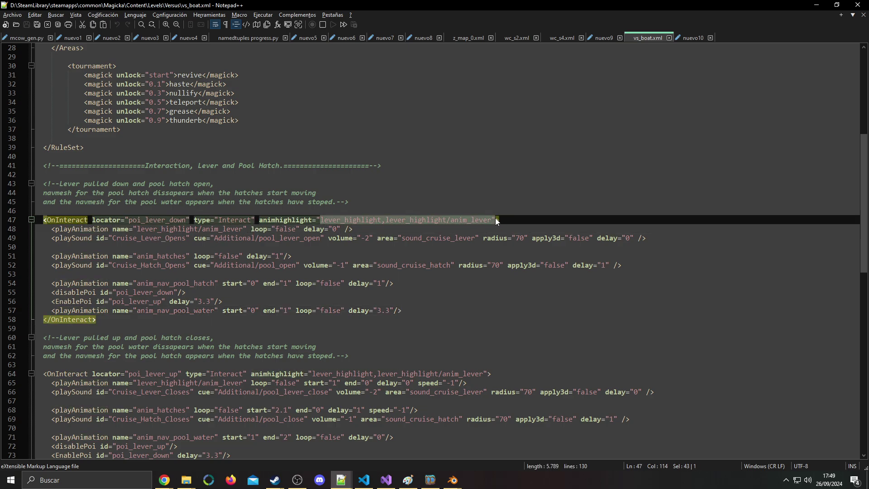
pyautogui.doubleClick(346, 218)
pyautogui.moveTo(386, 220); pyautogui.dragTo(490, 219)
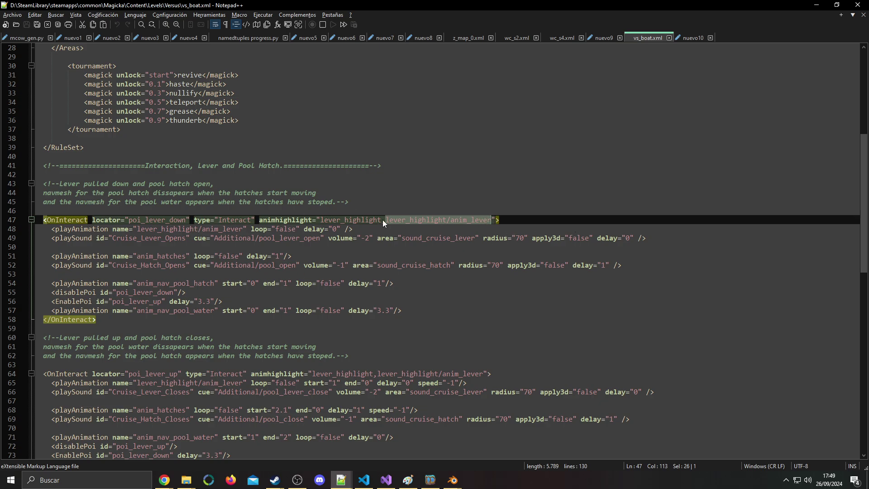
pyautogui.moveTo(450, 220); pyautogui.dragTo(444, 218)
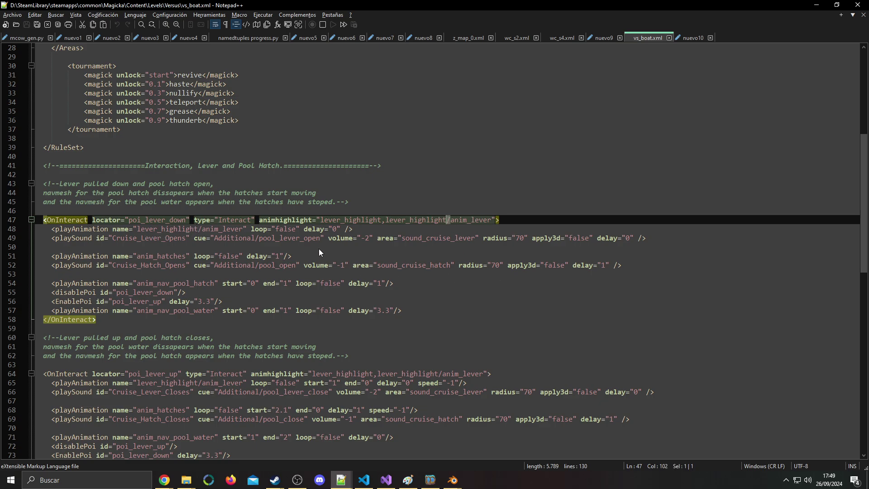
# Step: Highlight lever_highlight/anim_lever in the playAnimation line of vs_boat.xml, and animhighlight and lever_root in the poi_lever_down block of z_map_0.xml
pyautogui.moveTo(137, 230); pyautogui.dragTo(242, 230)
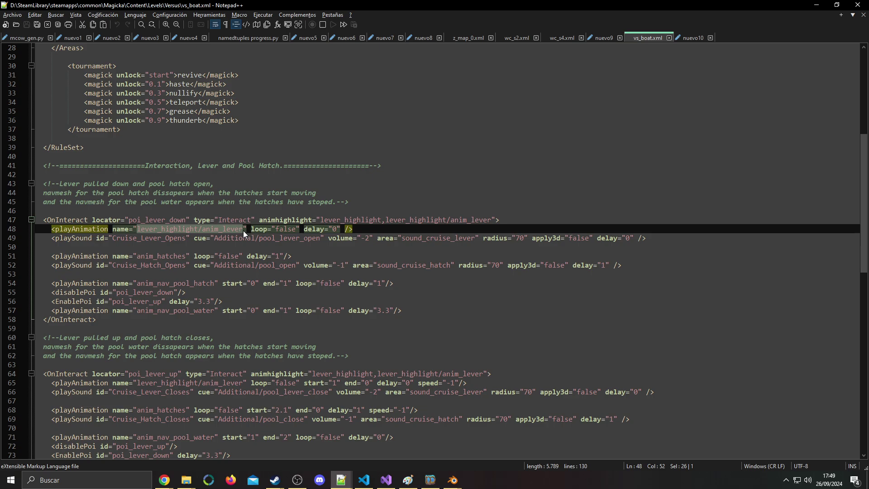
pyautogui.click(460, 40)
pyautogui.click(340, 266)
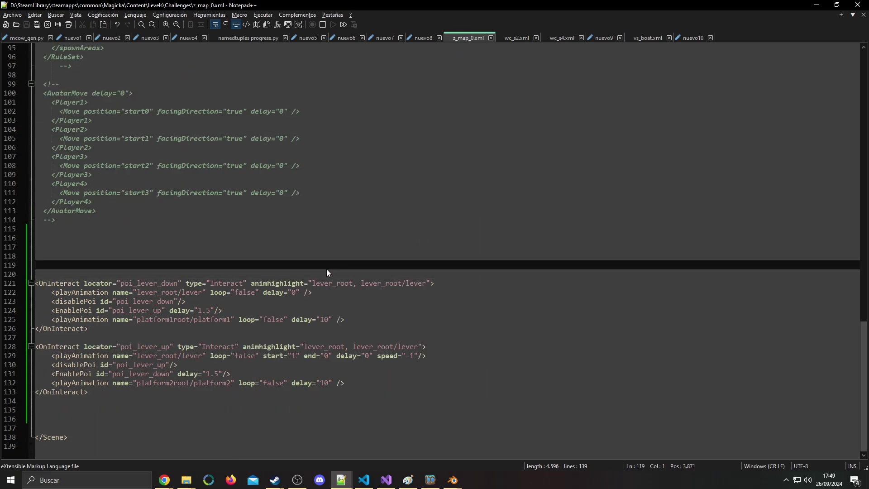
pyautogui.doubleClick(280, 283)
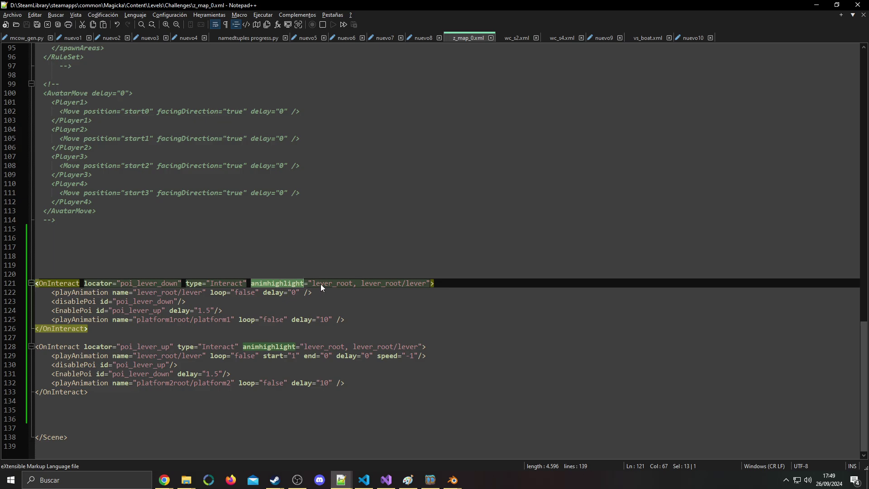
pyautogui.moveTo(312, 283); pyautogui.dragTo(352, 283)
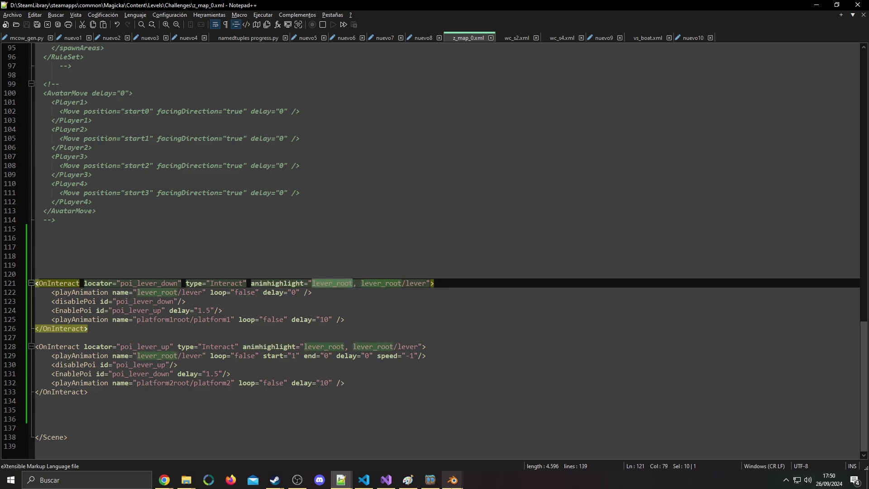
# Step: Switch to Blender and expand lever_root under _animated_root to show its child parts
pyautogui.moveTo(452, 480)
pyautogui.click(433, 463)
pyautogui.scroll(3, 612, 249)
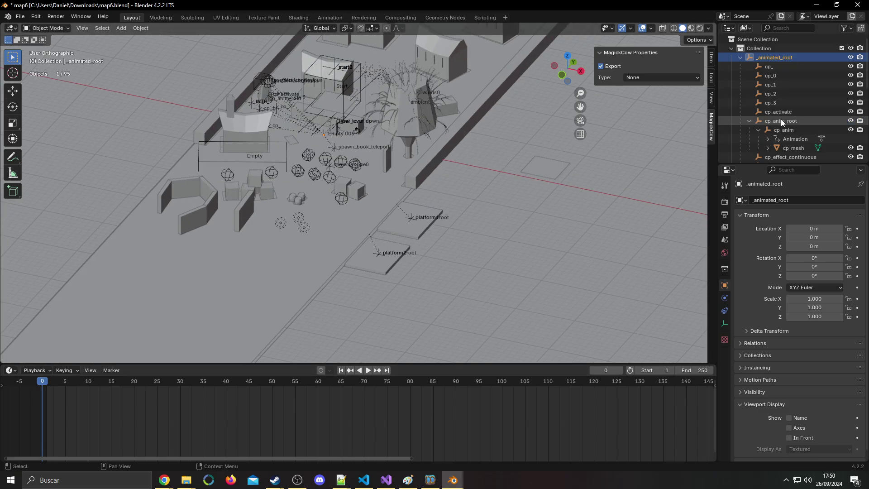
pyautogui.scroll(-5, 779, 120)
pyautogui.click(784, 76)
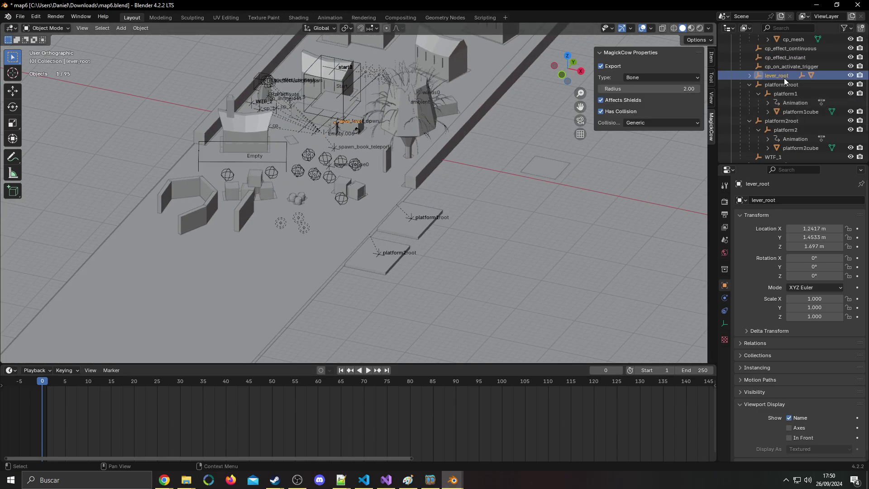
pyautogui.click(750, 76)
# Step: Inspect the lever up close, selecting its lever_root bone and the child lever bone in turn
pyautogui.keyDown('shift'); pyautogui.moveTo(358, 142); pyautogui.dragTo(364, 224, button='middle'); pyautogui.keyUp('shift')
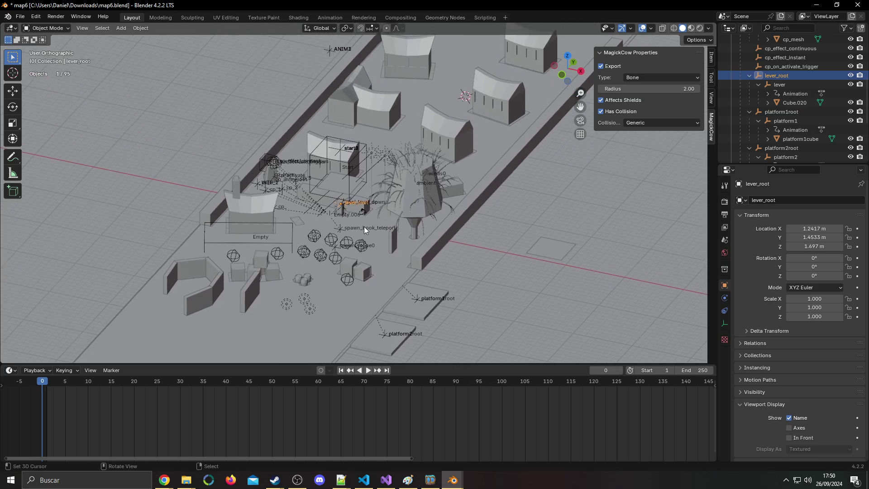
pyautogui.scroll(9, 364, 224)
pyautogui.click(786, 86)
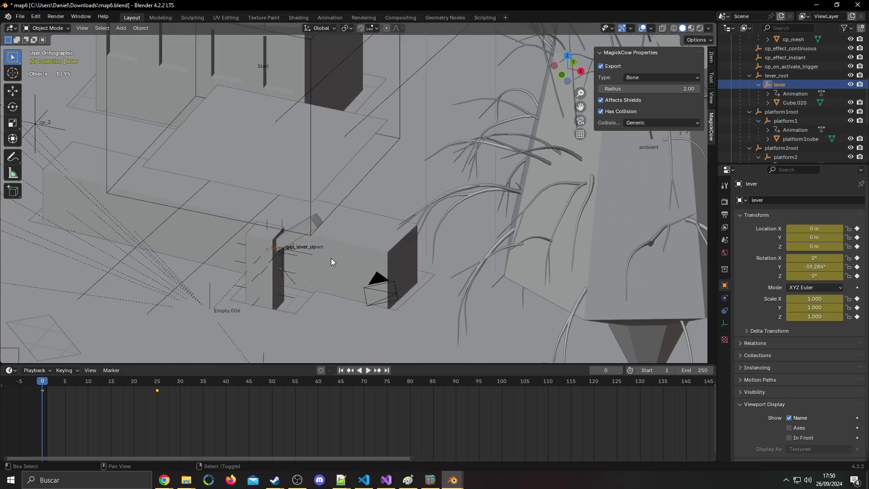
pyautogui.keyDown('shift'); pyautogui.moveTo(319, 262); pyautogui.dragTo(386, 217, button='middle'); pyautogui.keyUp('shift')
pyautogui.click(773, 77)
pyautogui.click(782, 84)
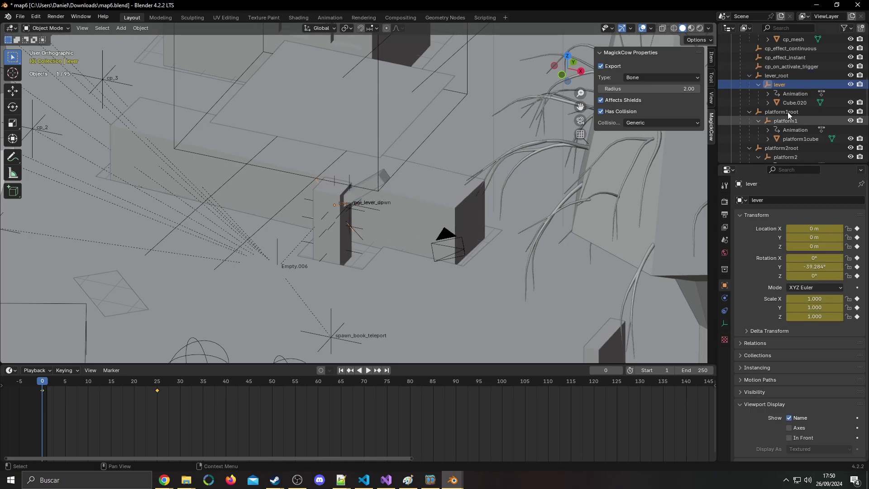
# Step: Show the lever bone's transform values and preview its rotation animation from frame 0
pyautogui.click(711, 56)
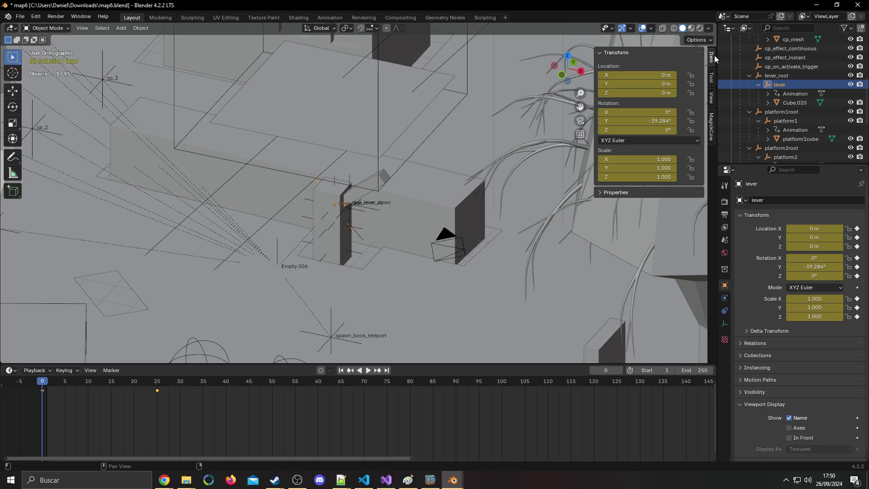
pyautogui.press('space')
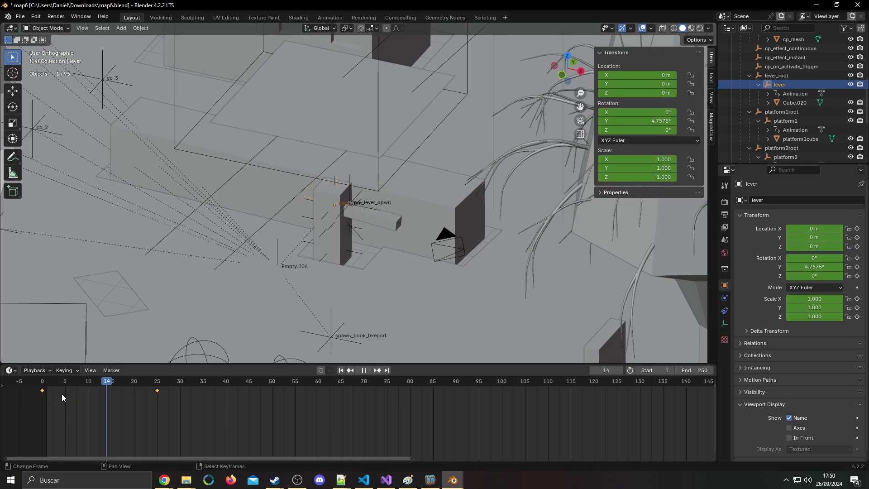
pyautogui.press('Escape')
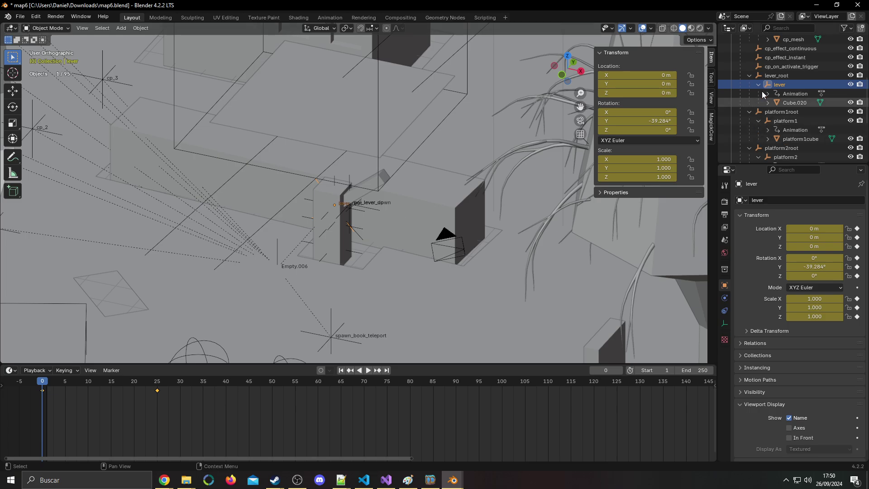
# Step: Move lever_root away from its post to demonstrate how its children follow, and undo the move
pyautogui.click(780, 76)
pyautogui.press('g')
pyautogui.click(326, 195)
pyautogui.moveTo(47, 383); pyautogui.dragTo(270, 329)
pyautogui.hotkey('ctrl', 'z')
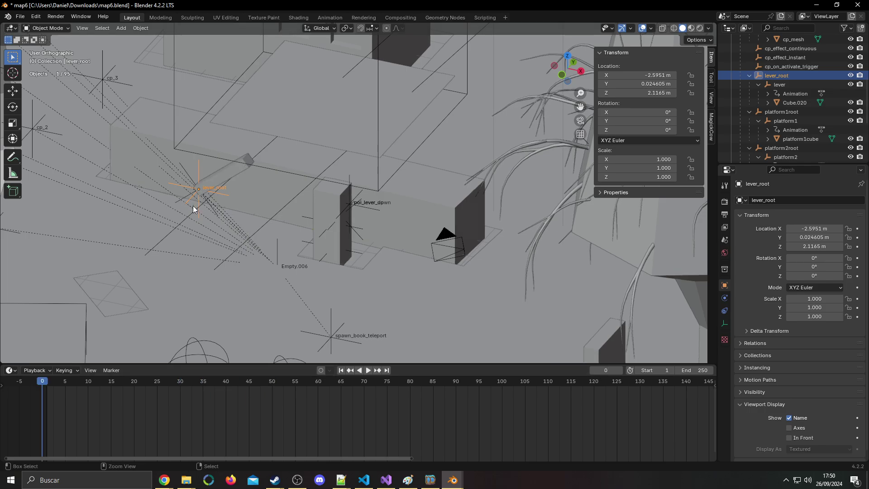
pyautogui.hotkey('ctrl', 'z')
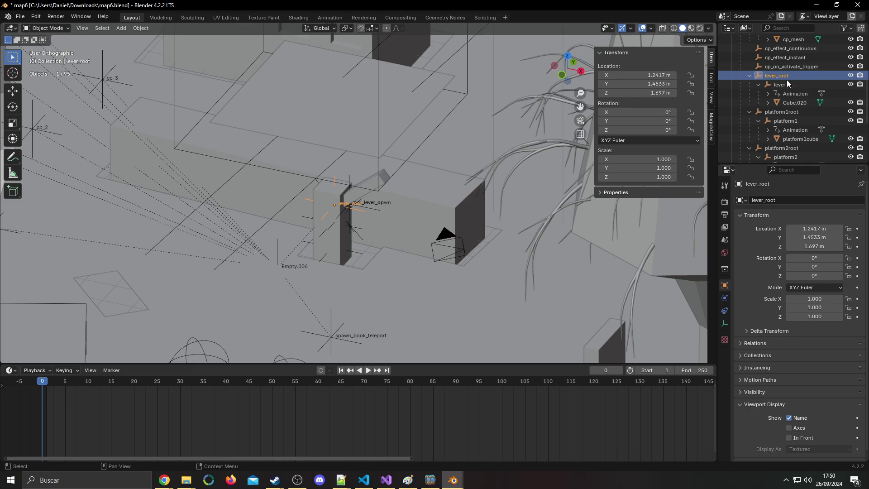
# Step: Try moving the child lever bone and its Cube.020 mesh one after the other, cancelling each move
pyautogui.click(799, 83)
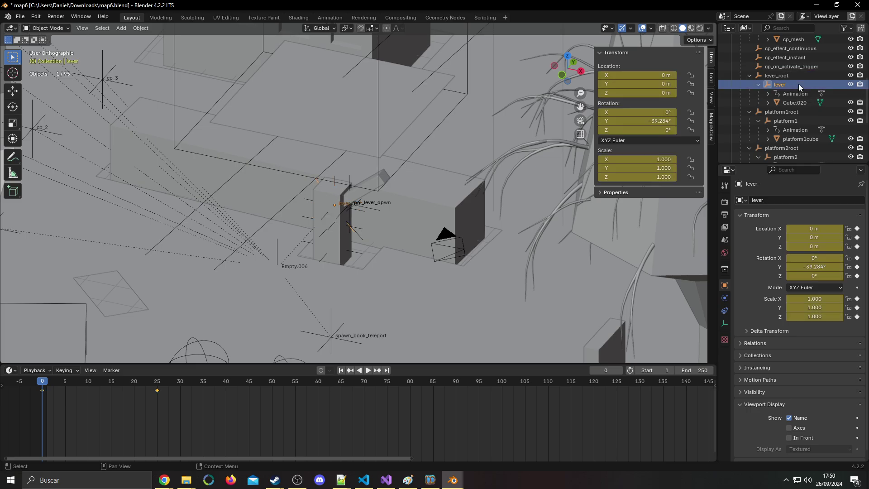
pyautogui.press('g')
pyautogui.rightClick(507, 213)
pyautogui.click(805, 105)
pyautogui.press('g')
pyautogui.rightClick(537, 205)
# Step: Examine the Cube.020 lever mesh and its supporting post from several angles and distances
pyautogui.scroll(2, 444, 196)
pyautogui.moveTo(439, 194); pyautogui.dragTo(491, 188, button='middle')
pyautogui.scroll(-4, 452, 208)
pyautogui.moveTo(385, 254); pyautogui.dragTo(351, 285, button='middle')
pyautogui.keyDown('shift'); pyautogui.moveTo(482, 172); pyautogui.dragTo(390, 317, button='middle'); pyautogui.keyUp('shift')
pyautogui.scroll(3, 394, 307)
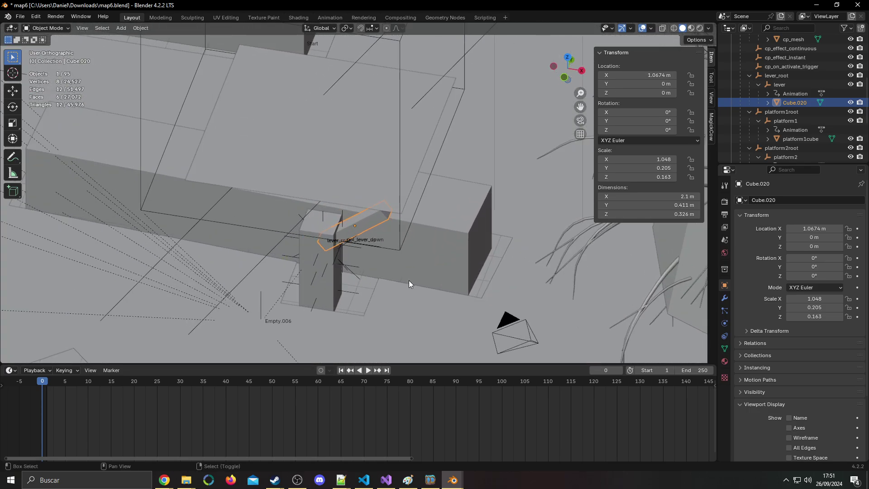
pyautogui.keyDown('shift'); pyautogui.moveTo(407, 289); pyautogui.dragTo(410, 197, button='middle'); pyautogui.keyUp('shift')
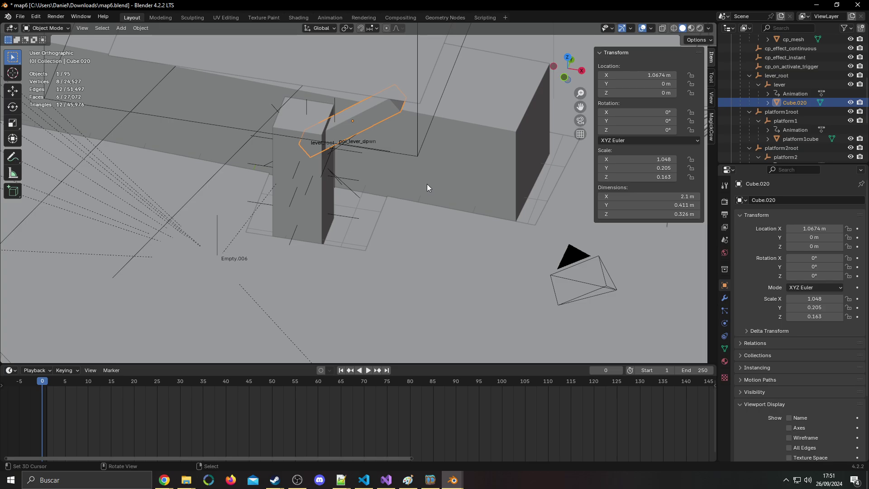
pyautogui.scroll(-3, 427, 184)
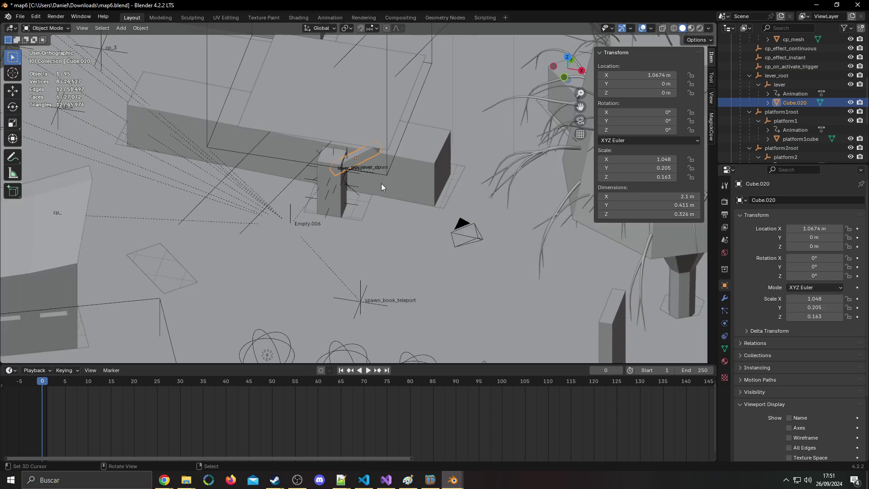
# Step: Try moving lever_root together with its children again, and cancel the move
pyautogui.click(821, 75)
pyautogui.moveTo(308, 198); pyautogui.dragTo(296, 241, button='middle')
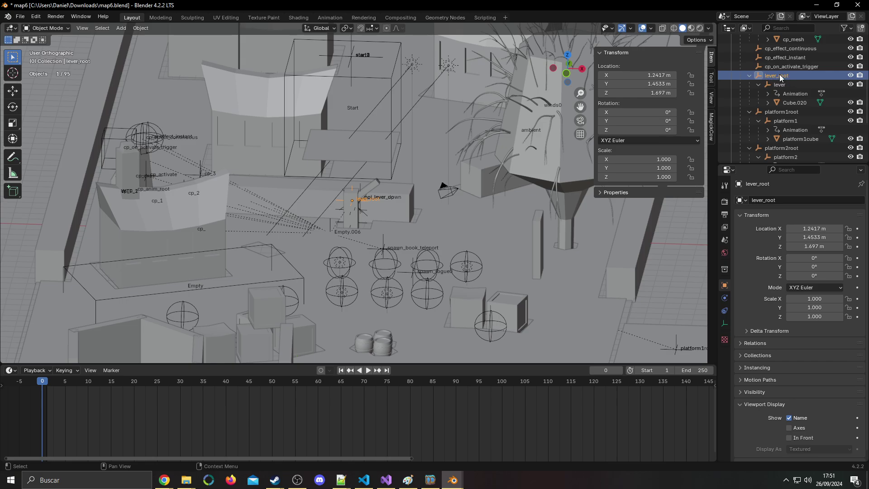
pyautogui.scroll(4, 401, 241)
pyautogui.press('g')
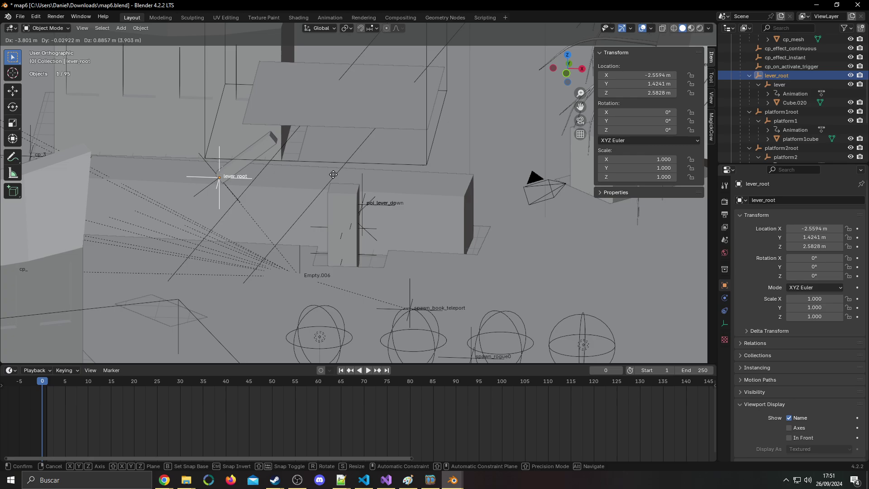
pyautogui.press('Escape')
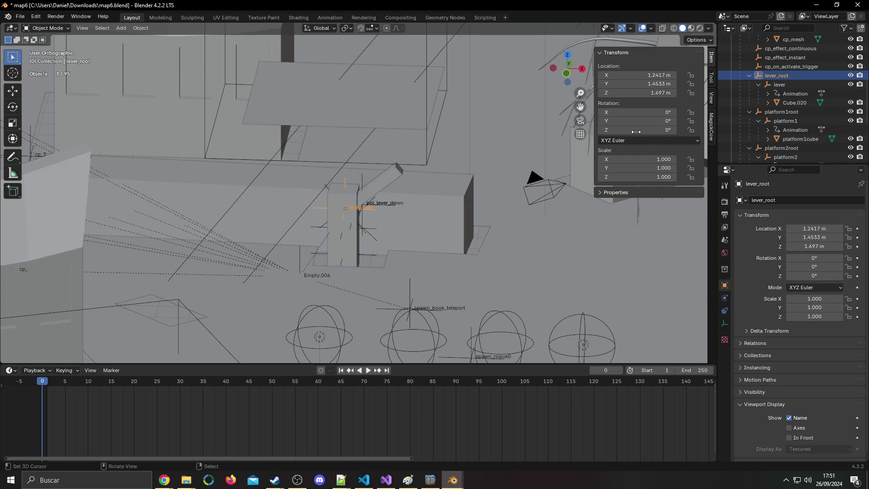
# Step: Add a mesh cube to the scene and parent it under lever_root
pyautogui.hotkey('shift', 'a')
pyautogui.moveTo(344, 94)
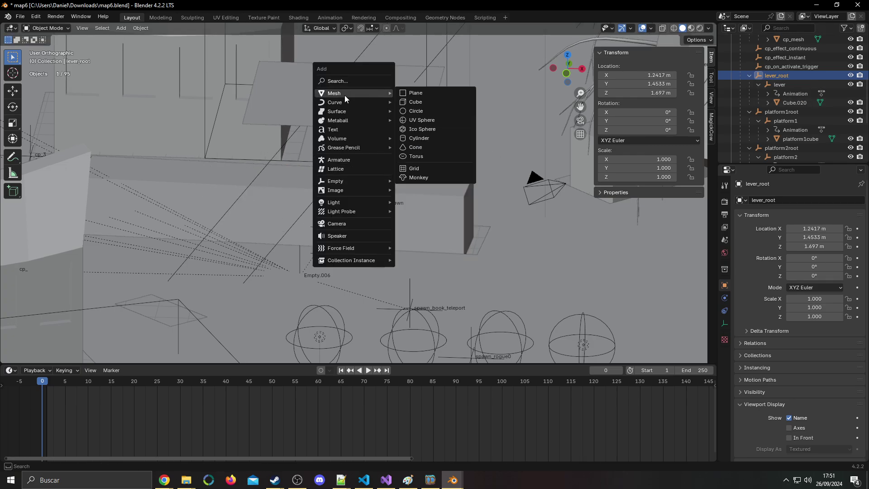
pyautogui.click(445, 105)
pyautogui.scroll(-5, 773, 110)
pyautogui.moveTo(773, 96)
pyautogui.mouseDown()
pyautogui.moveTo(805, 94)
pyautogui.moveTo(812, 116)
pyautogui.moveTo(793, 77)
pyautogui.moveTo(784, 88)
pyautogui.moveTo(797, 93)
pyautogui.moveTo(775, 119)
pyautogui.moveTo(805, 104)
pyautogui.moveTo(770, 100)
pyautogui.mouseUp()
pyautogui.scroll(-5, 793, 90)
pyautogui.scroll(4, 805, 105)
pyautogui.scroll(2, 419, 199)
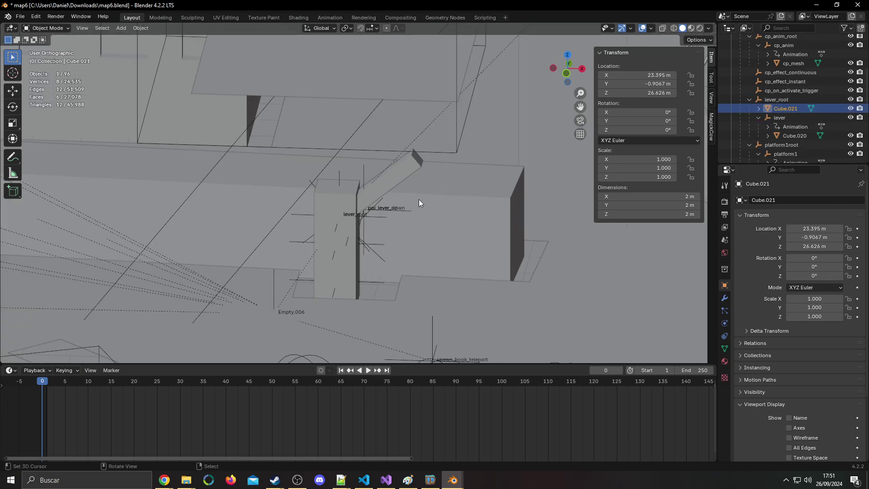
# Step: Reset the new cube's location to 0 m on all axes and inspect its geometry in Edit Mode
pyautogui.moveTo(419, 199); pyautogui.dragTo(504, 202, button='middle')
pyautogui.scroll(-8, 346, 229)
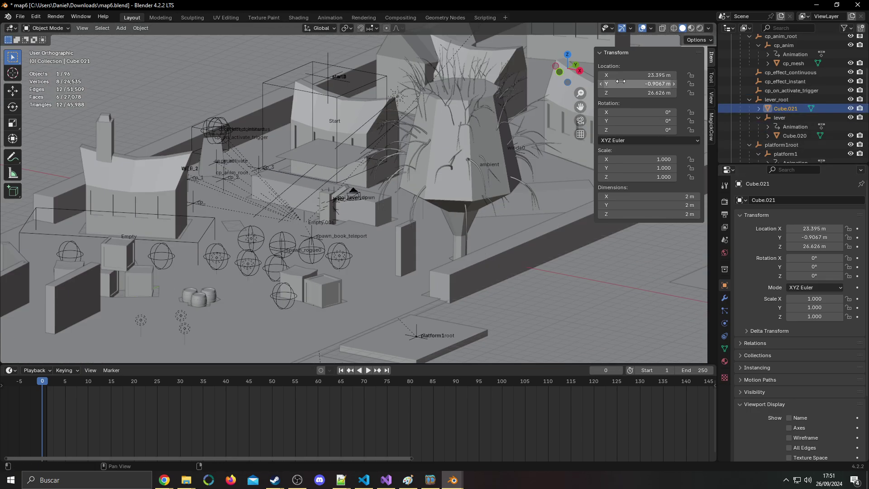
pyautogui.hotkey('alt', 'g')
pyautogui.scroll(8, 407, 195)
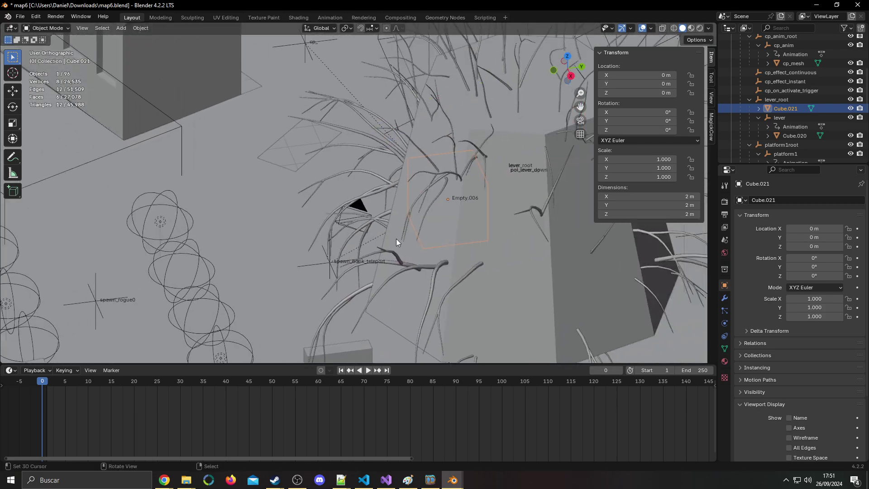
pyautogui.scroll(-6, 413, 235)
pyautogui.press('Tab')
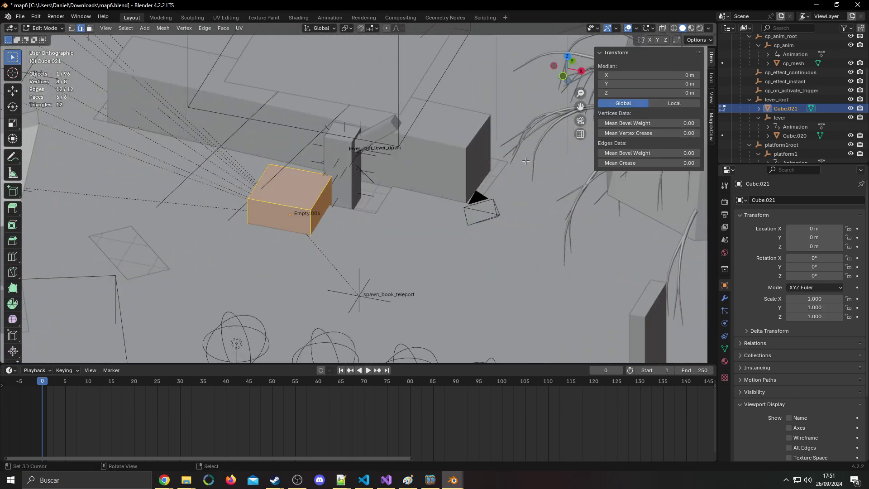
pyautogui.press('Tab')
# Step: Compare the location values of lever_root and its new child cube by selecting them alternately
pyautogui.click(789, 100)
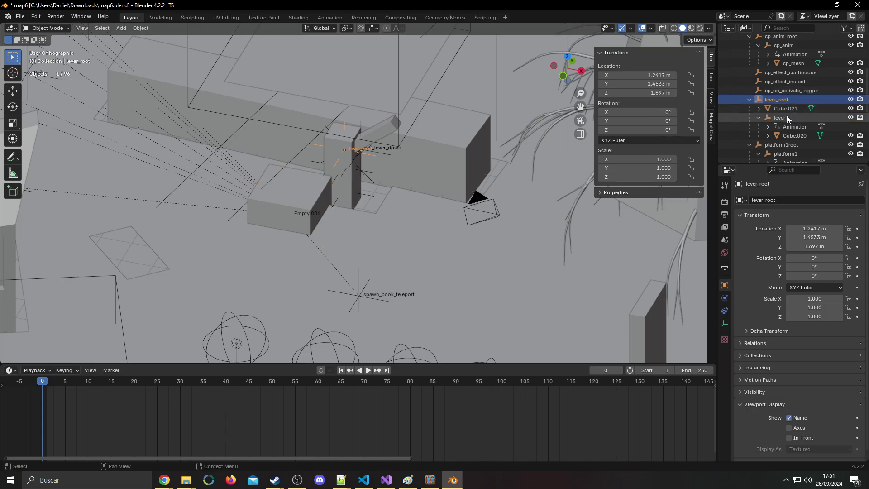
pyautogui.click(788, 109)
pyautogui.press('Down')
pyautogui.press('Up')
pyautogui.press('Up')
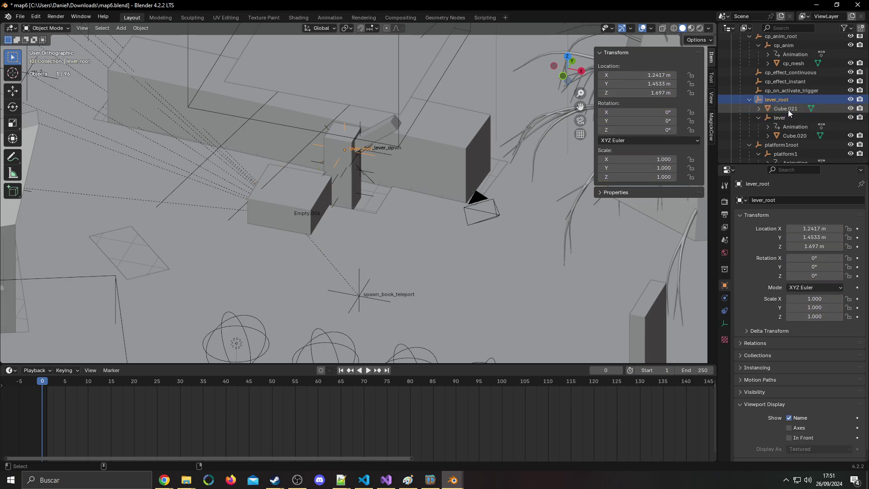
pyautogui.press('Down')
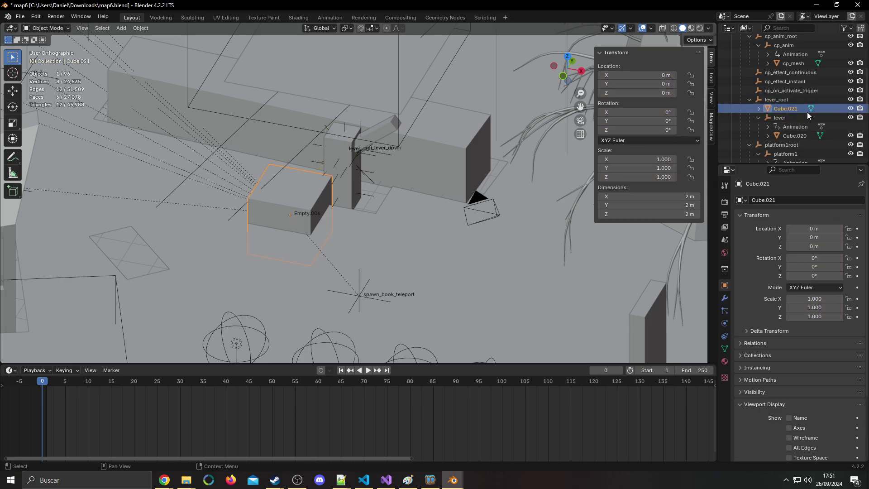
# Step: Move the new cube aside, reset its location to 0 m, and try one more move before cancelling it
pyautogui.press('g')
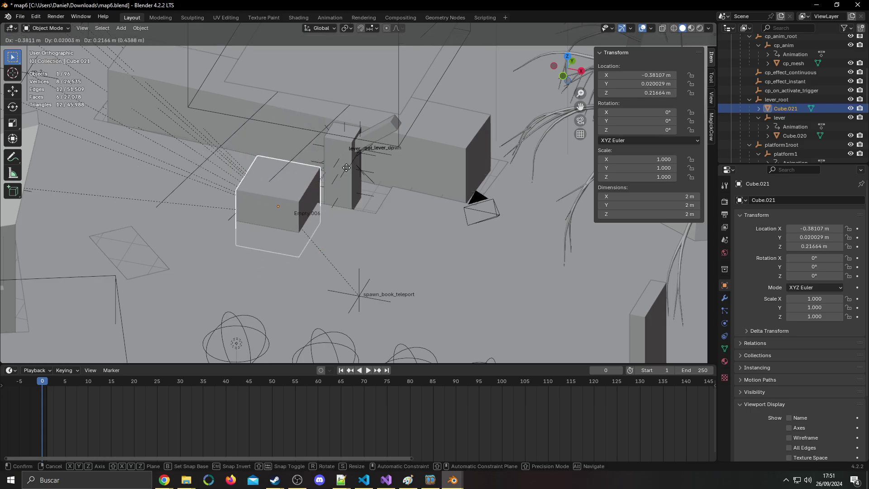
pyautogui.click(328, 216)
pyautogui.hotkey('alt', 'g')
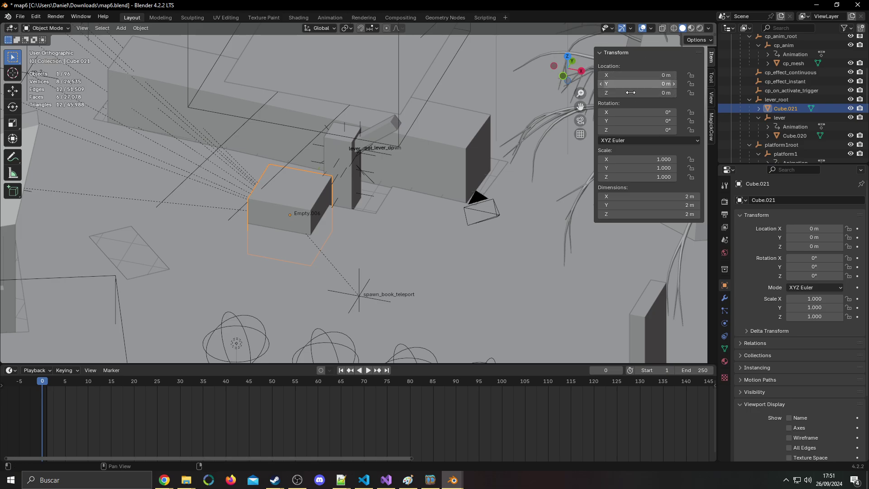
pyautogui.press('g')
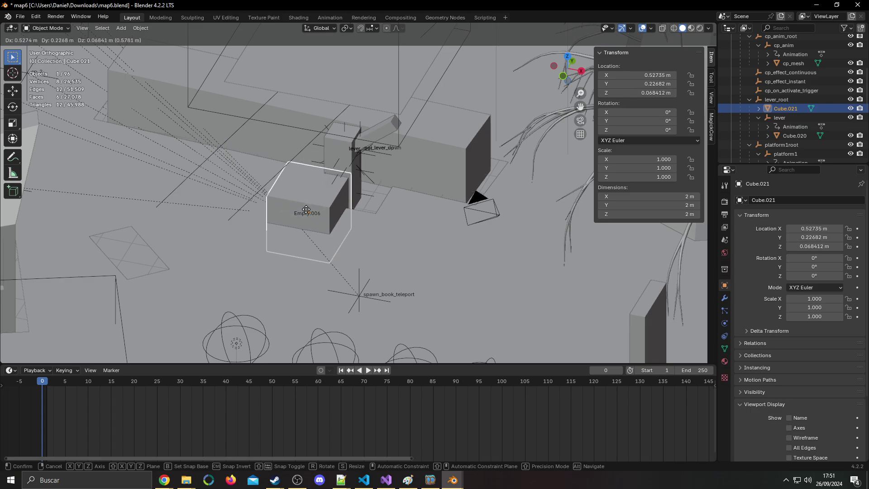
pyautogui.press('Escape')
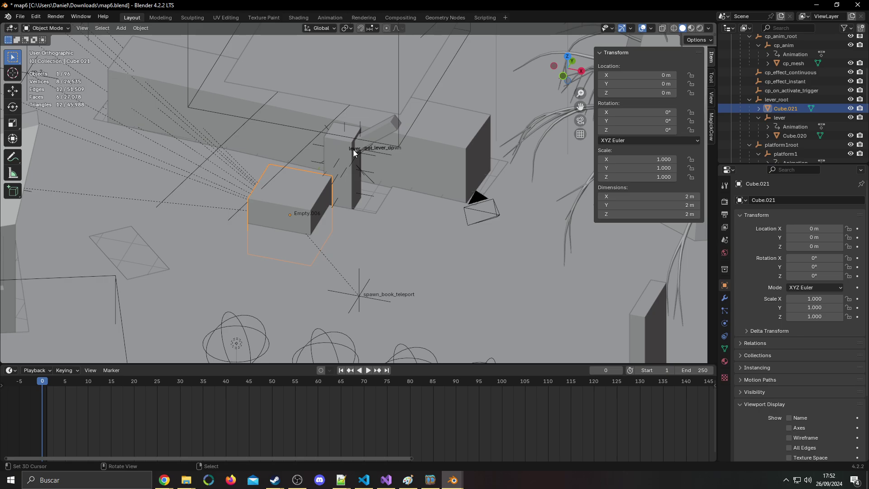
# Step: Undo the new cube's moves and its location reset
pyautogui.moveTo(439, 167); pyautogui.dragTo(424, 163, button='middle')
pyautogui.scroll(-2, 416, 162)
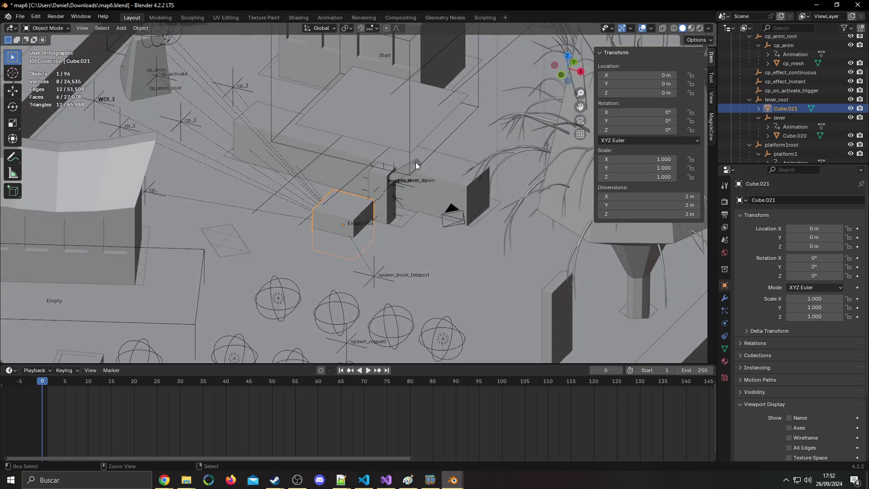
pyautogui.press('Tab')
pyautogui.hotkey('ctrl', 'z')
pyautogui.hotkey('ctrl', 'z')
pyautogui.hotkey('ctrl', 'z')
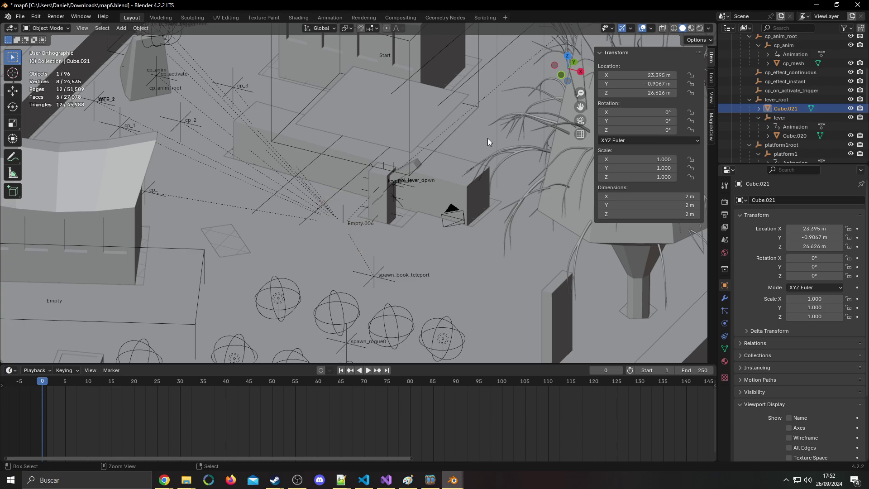
# Step: Save the map6 file
pyautogui.scroll(-4, 795, 123)
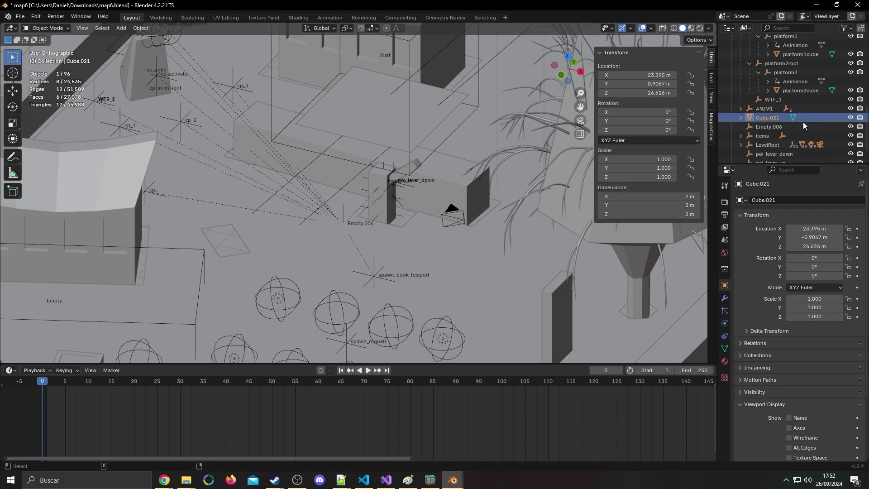
pyautogui.hotkey('ctrl', 's')
# Step: Try parenting the new cube to lever_root and resetting its location to 0 m, and undo the attempt
pyautogui.scroll(8, 822, 117)
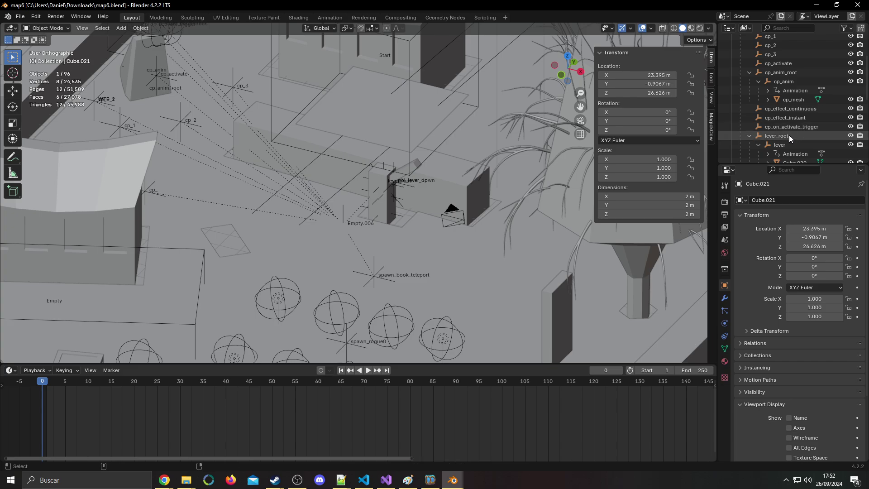
pyautogui.click(789, 135)
pyautogui.scroll(-2, 789, 136)
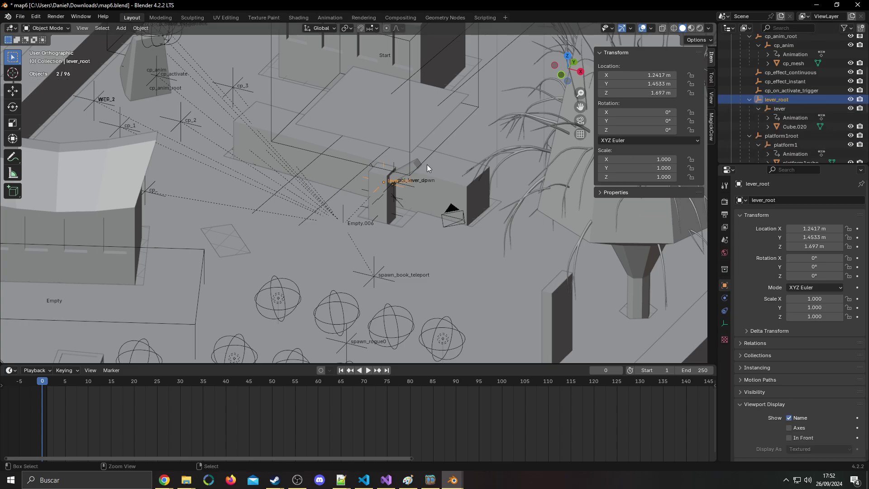
pyautogui.hotkey('ctrl', 'p')
pyautogui.click(427, 164)
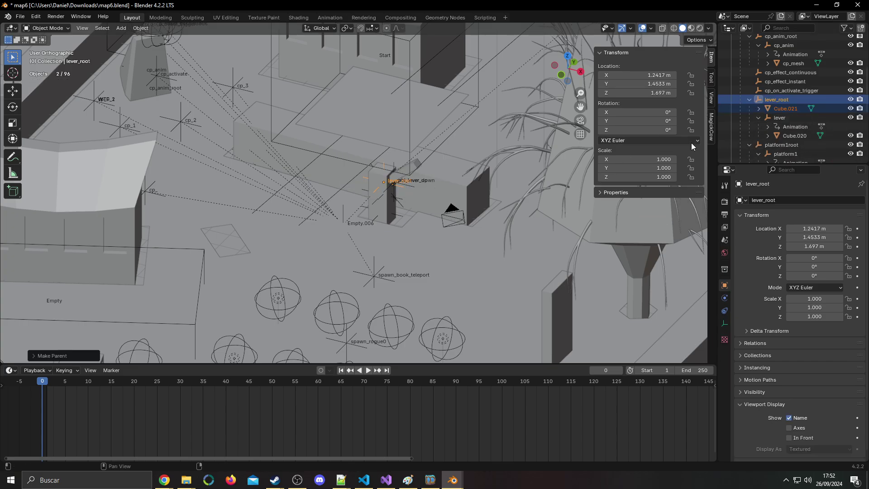
pyautogui.click(787, 111)
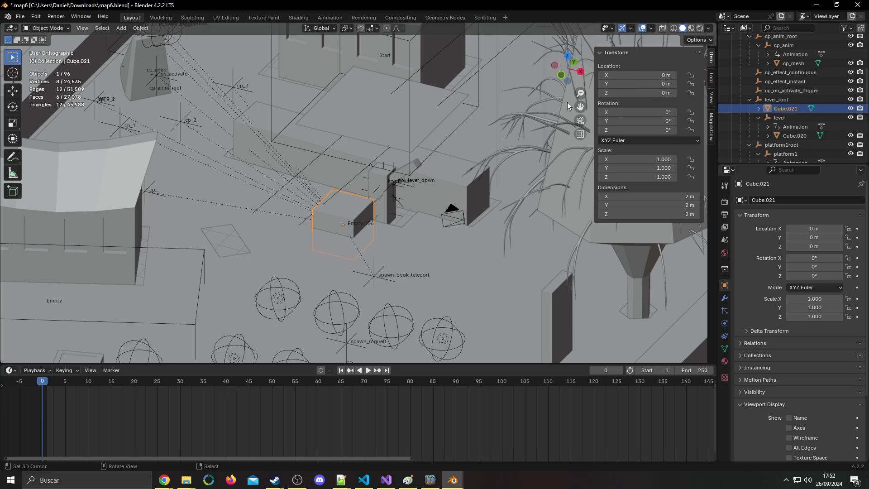
pyautogui.hotkey('ctrl', 'z')
pyautogui.hotkey('ctrl', 'z')
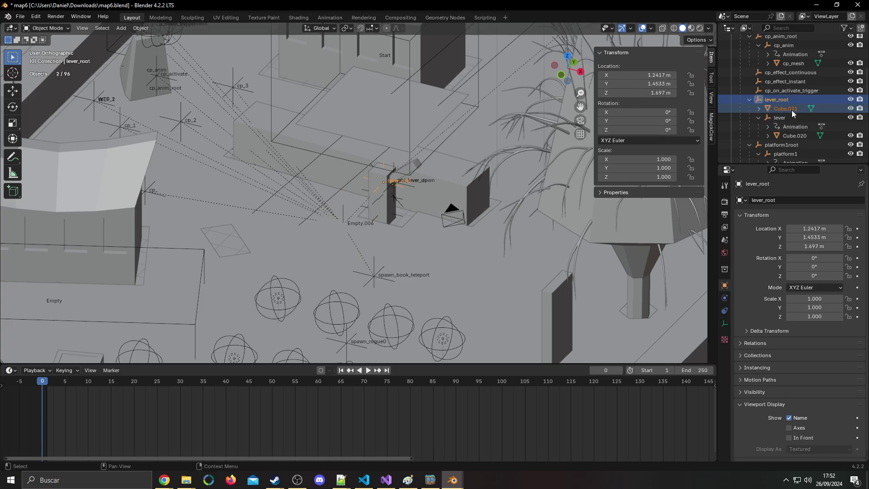
# Step: Try parenting the new cube to lever_root with Object (Keep Transform), check its location values, and undo the parenting
pyautogui.scroll(-2, 309, 240)
pyautogui.moveTo(308, 240); pyautogui.dragTo(316, 241, button='middle')
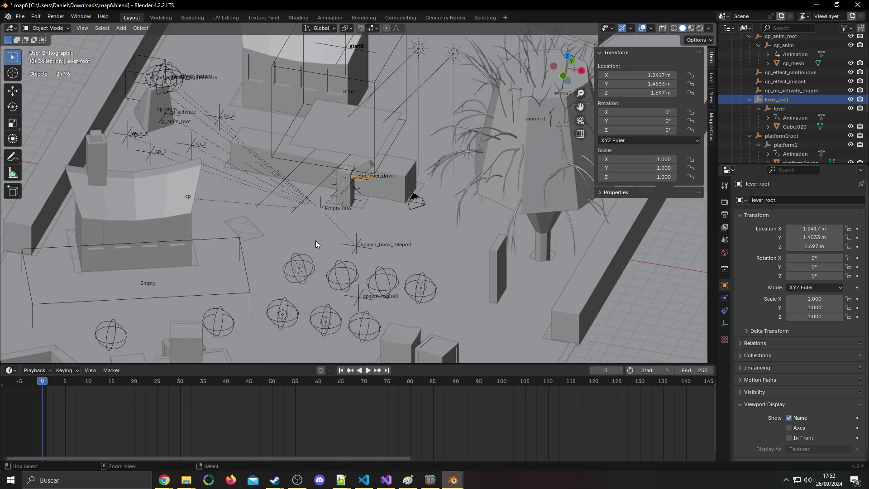
pyautogui.hotkey('ctrl', 'p')
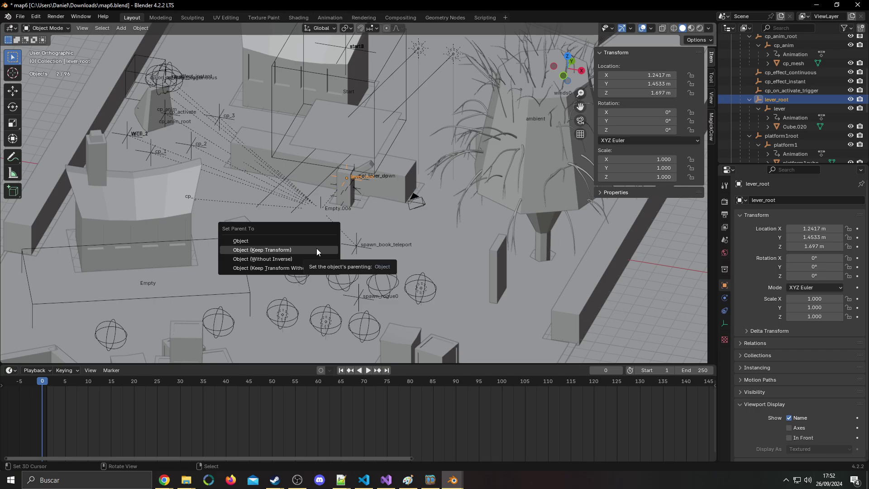
pyautogui.click(317, 248)
pyautogui.click(782, 108)
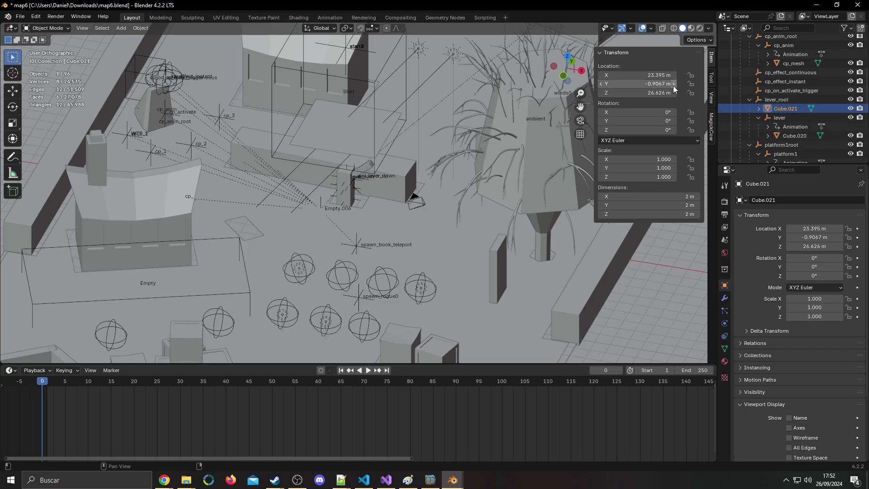
pyautogui.scroll(1, 498, 143)
pyautogui.hotkey('ctrl', 'z')
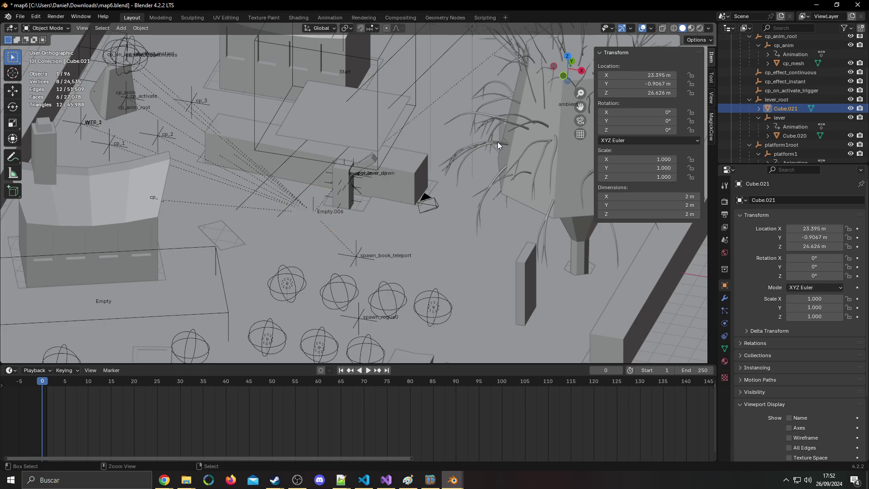
pyautogui.hotkey('ctrl', 'z')
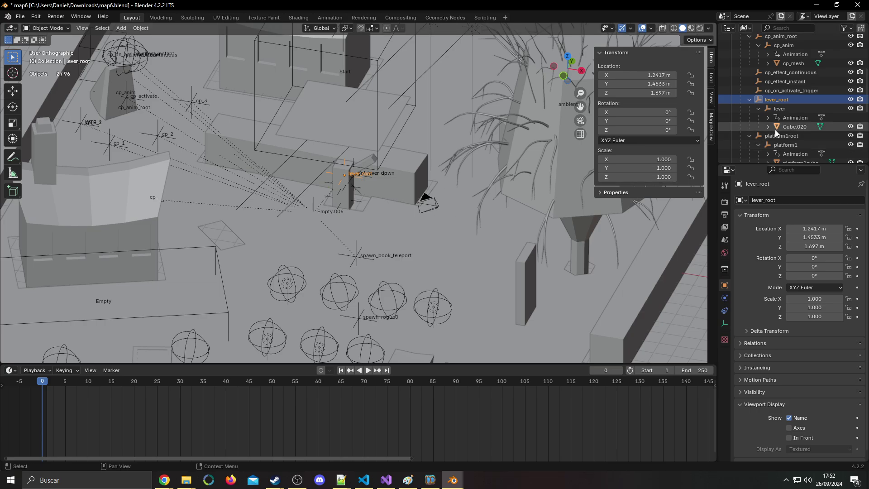
# Step: Parent the new cube to lever_root with Object (Keep Transform Without Inverse) and reset its location to 0 m on all axes
pyautogui.scroll(-2, 775, 129)
pyautogui.moveTo(431, 155); pyautogui.dragTo(438, 159, button='middle')
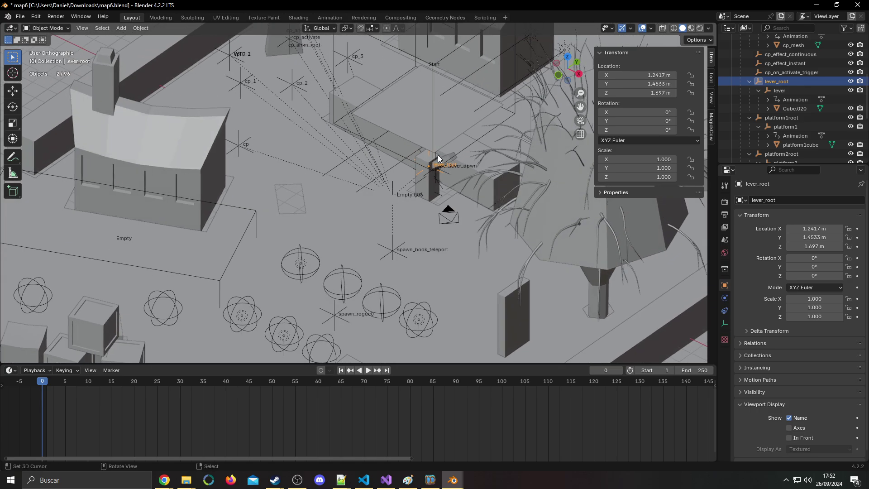
pyautogui.hotkey('ctrl', 'p')
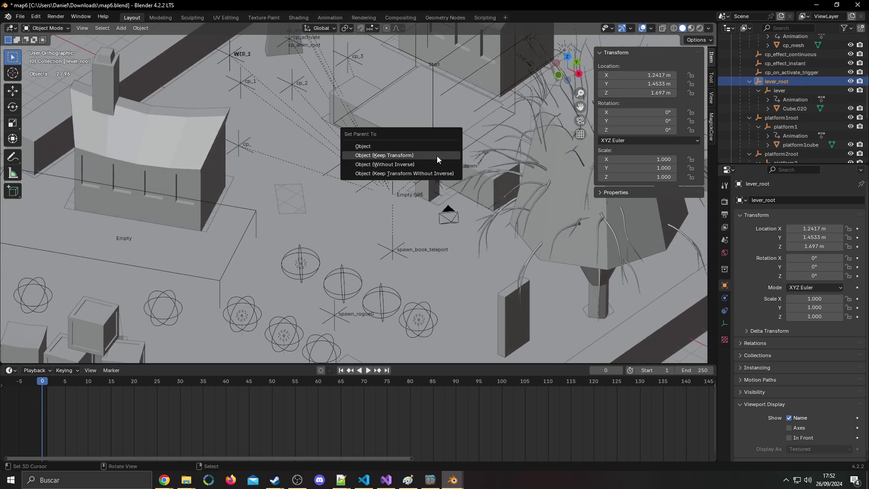
pyautogui.click(439, 174)
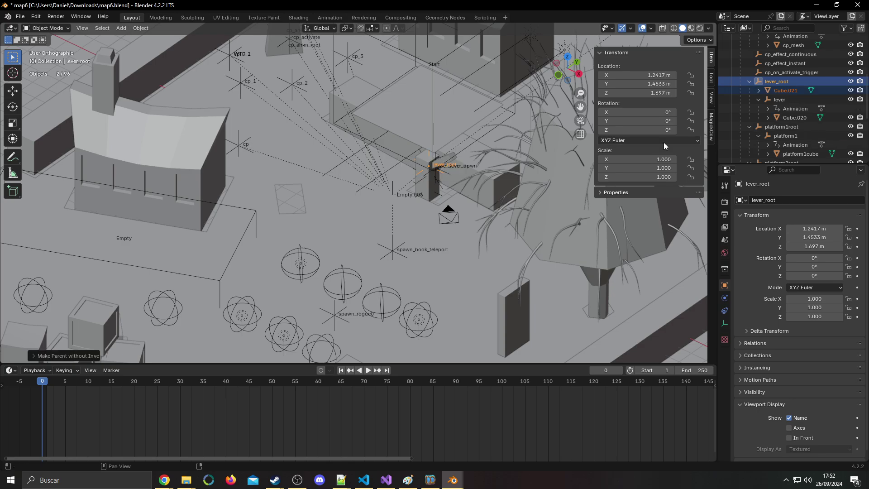
pyautogui.click(794, 90)
pyautogui.press('BackSpace')
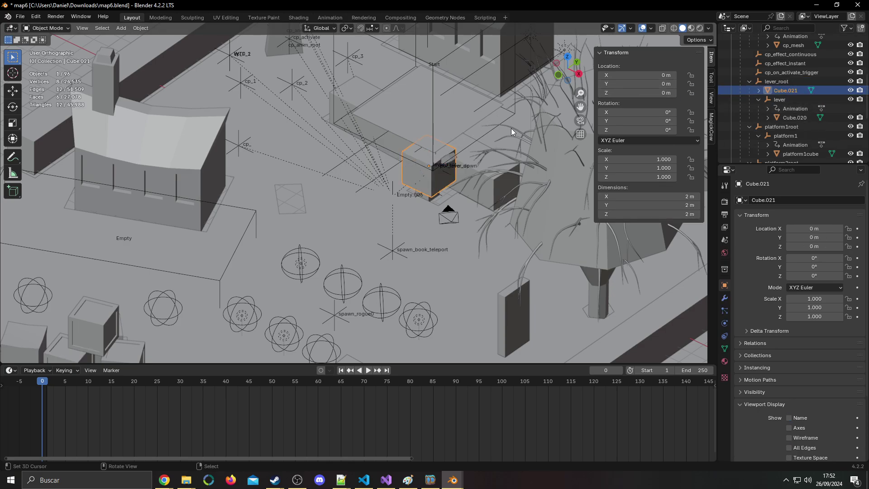
# Step: In Edit Mode, narrow the cube's mesh to about 0.84 m along X and shift it about 0.22 m along X
pyautogui.press('KP_Decimal')
pyautogui.moveTo(360, 213); pyautogui.dragTo(451, 210, button='middle')
pyautogui.scroll(2, 471, 211)
pyautogui.press('Tab')
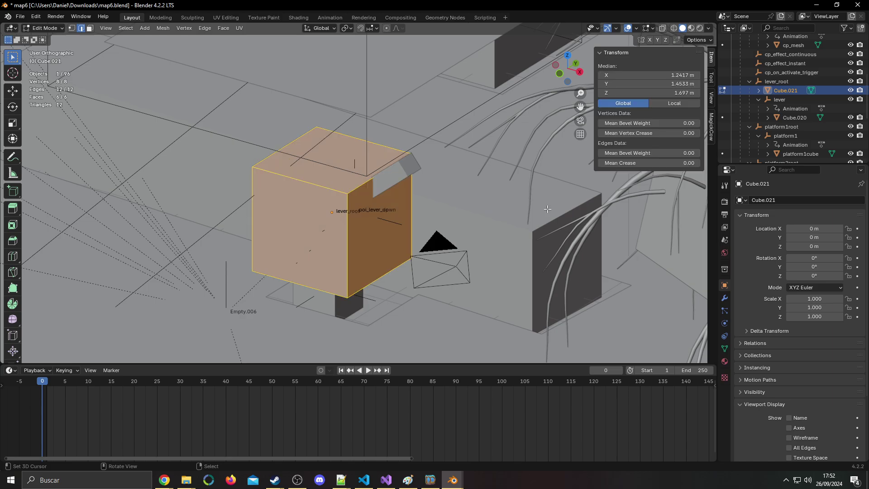
pyautogui.press('s')
pyautogui.press('x')
pyautogui.click(389, 216)
pyautogui.press('s')
pyautogui.press('x')
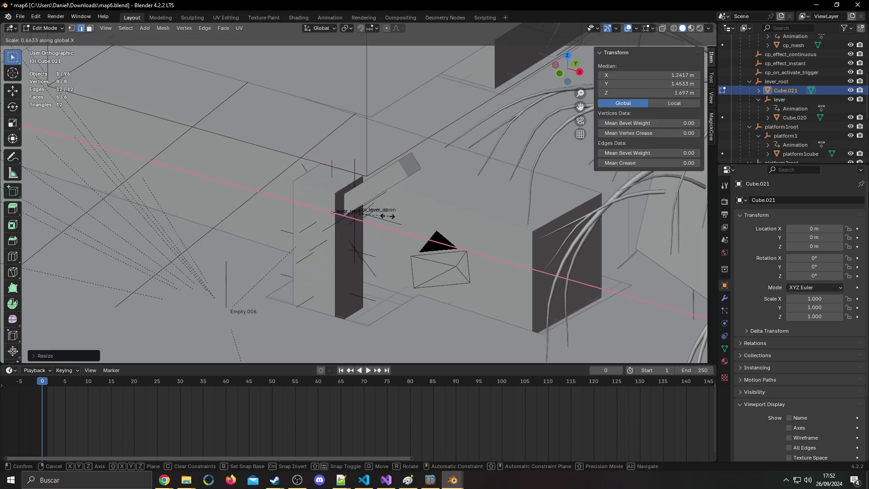
pyautogui.click(385, 216)
pyautogui.press('g')
pyautogui.press('x')
pyautogui.click(380, 217)
# Step: Shrink the cube's mesh to about 0.53 m along Y and 0.94 m along Z, and return to Object Mode
pyautogui.press('s')
pyautogui.press('y')
pyautogui.click(404, 241)
pyautogui.moveTo(357, 231); pyautogui.dragTo(384, 190, button='middle')
pyautogui.press('s')
pyautogui.press('z')
pyautogui.click(372, 180)
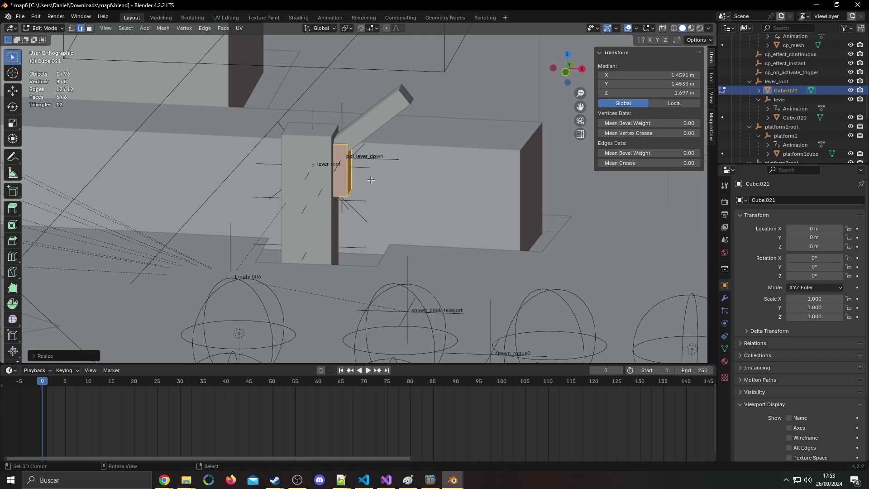
pyautogui.moveTo(439, 173); pyautogui.dragTo(417, 185, button='middle')
pyautogui.scroll(2, 416, 185)
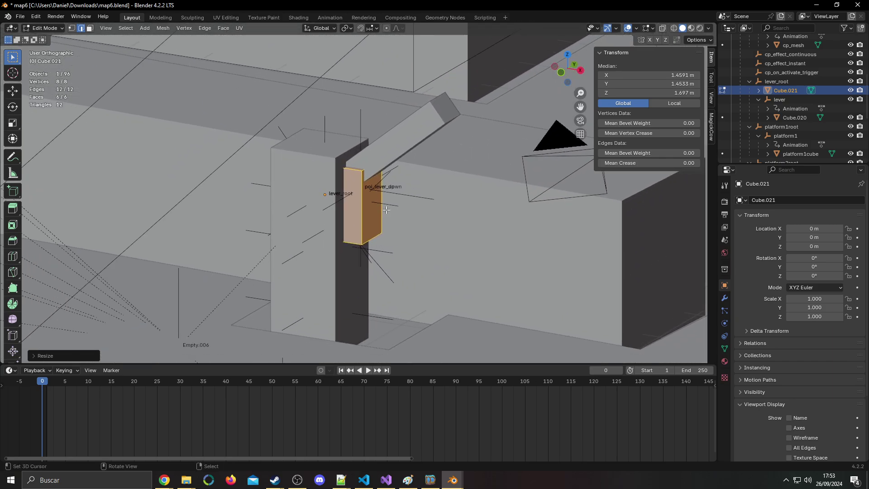
pyautogui.press('Tab')
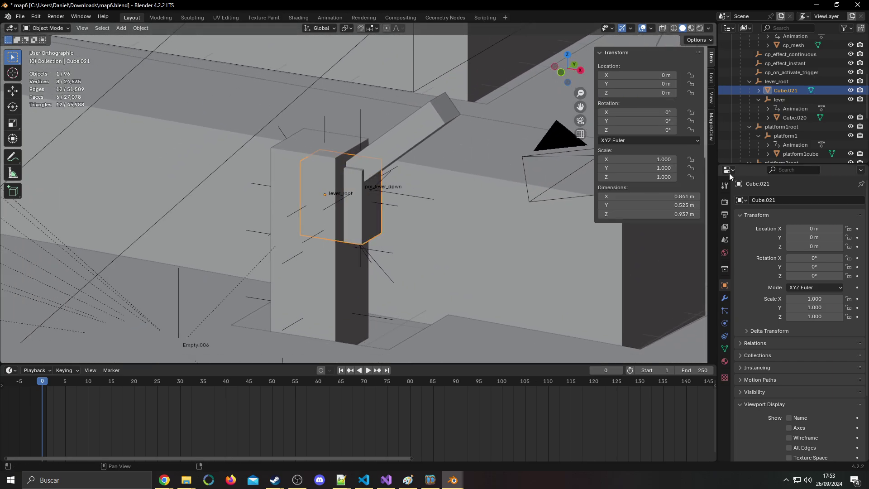
# Step: Move the animated lever object about 1.37 m down along Z at frame 2, and briefly play the animation
pyautogui.click(791, 99)
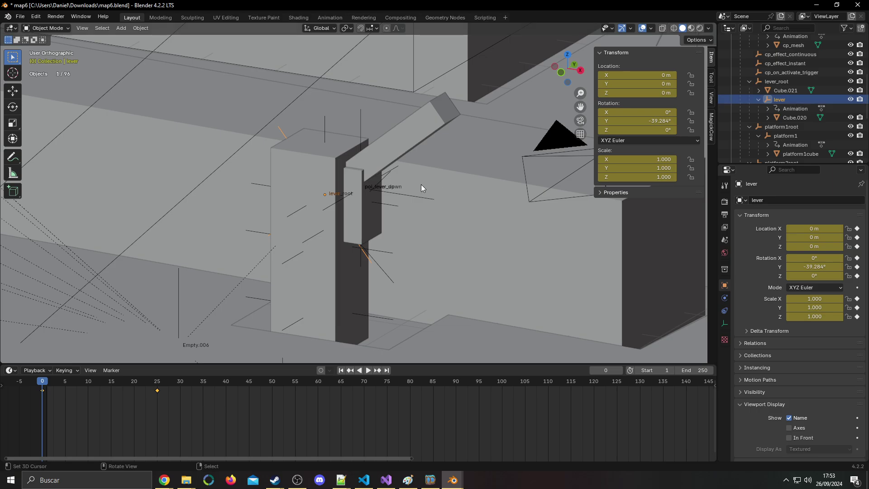
pyautogui.moveTo(46, 385)
pyautogui.mouseDown()
pyautogui.moveTo(209, 383)
pyautogui.moveTo(51, 383)
pyautogui.mouseUp()
pyautogui.press('g')
pyautogui.press('z')
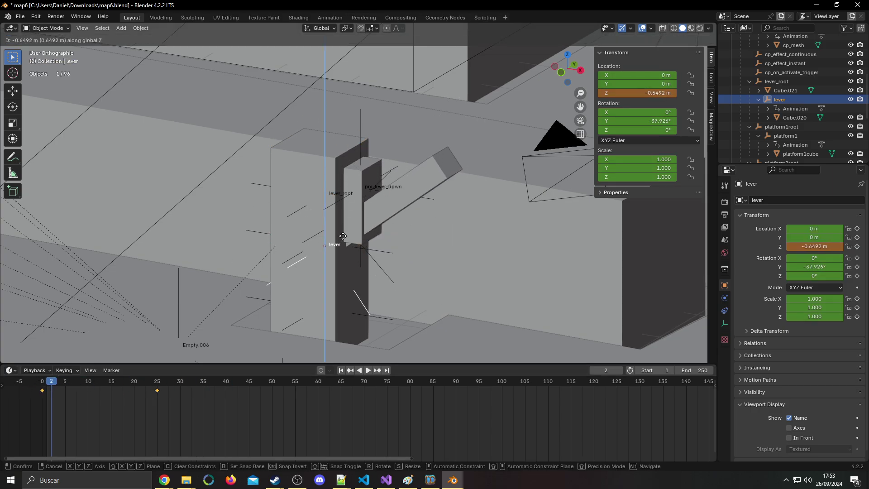
pyautogui.click(344, 293)
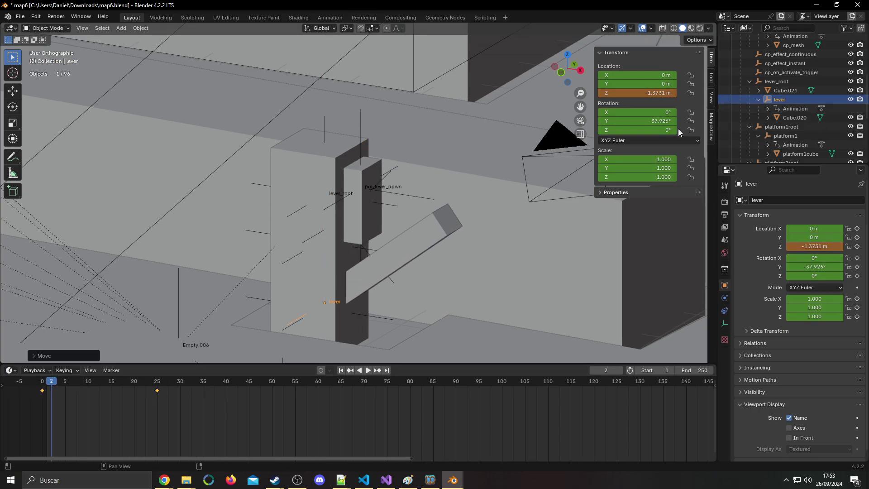
pyautogui.press('space')
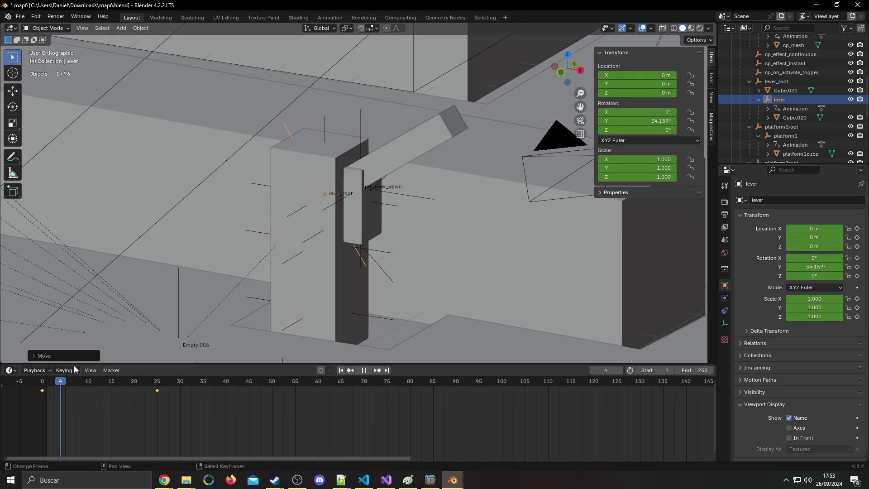
pyautogui.press('Escape')
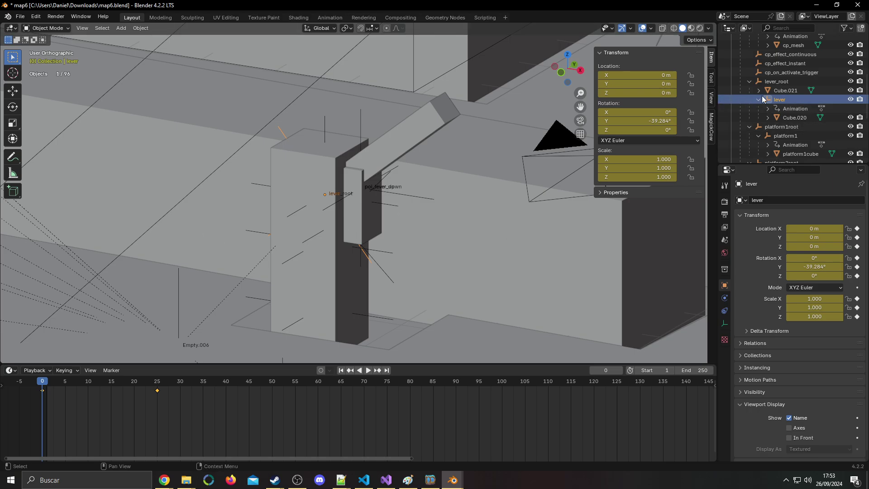
# Step: Compare the transforms of lever_root and lever, and move lever_root to about 1.48 m on X and 1.61 m on Z
pyautogui.click(785, 82)
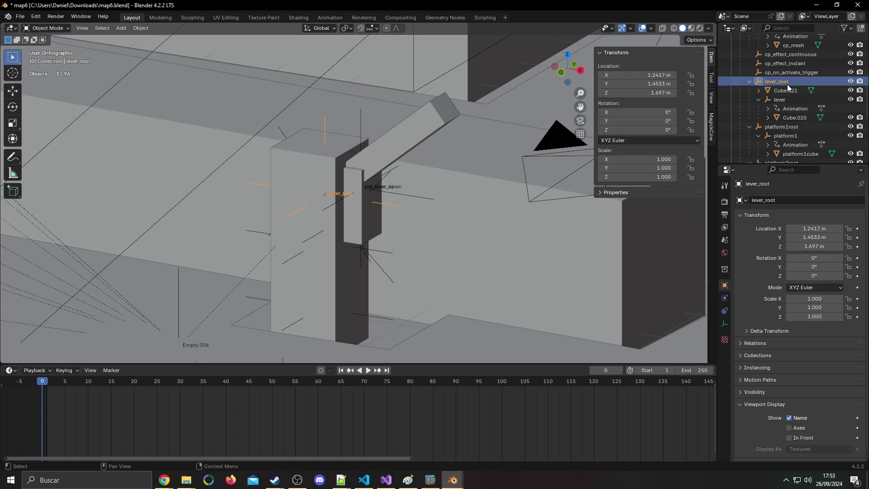
pyautogui.click(789, 97)
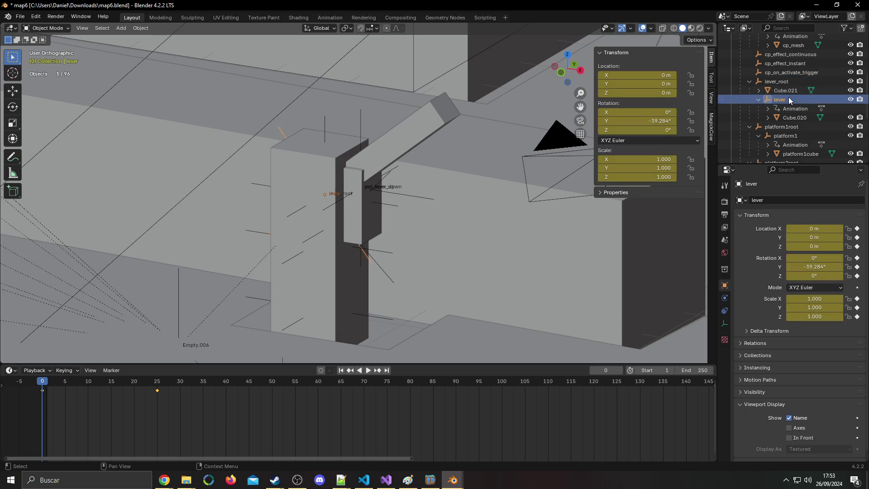
pyautogui.click(777, 82)
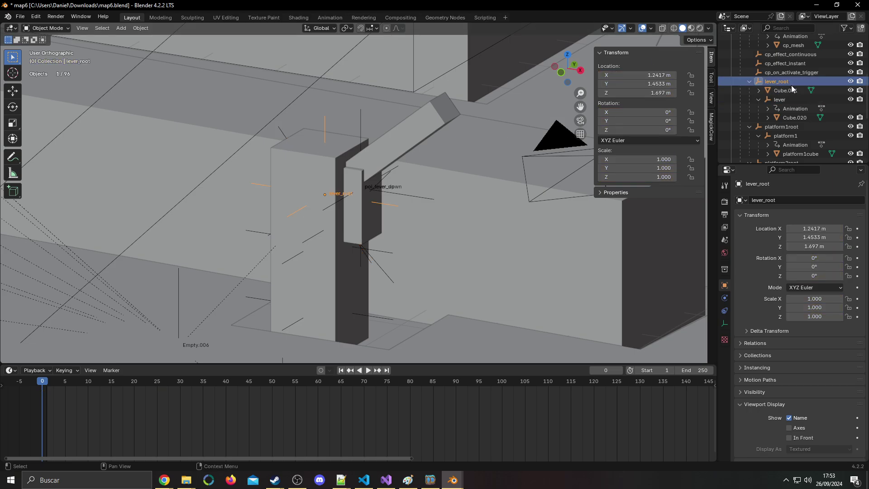
pyautogui.press('g')
pyautogui.press('x')
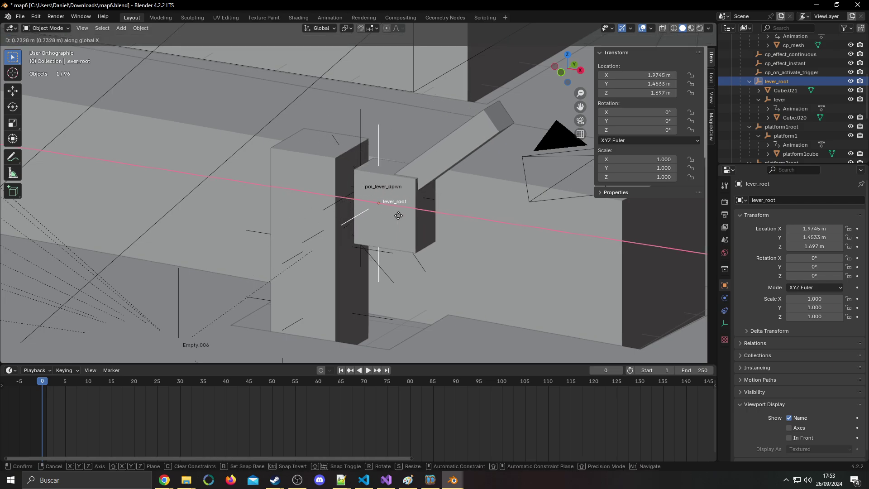
pyautogui.press('z')
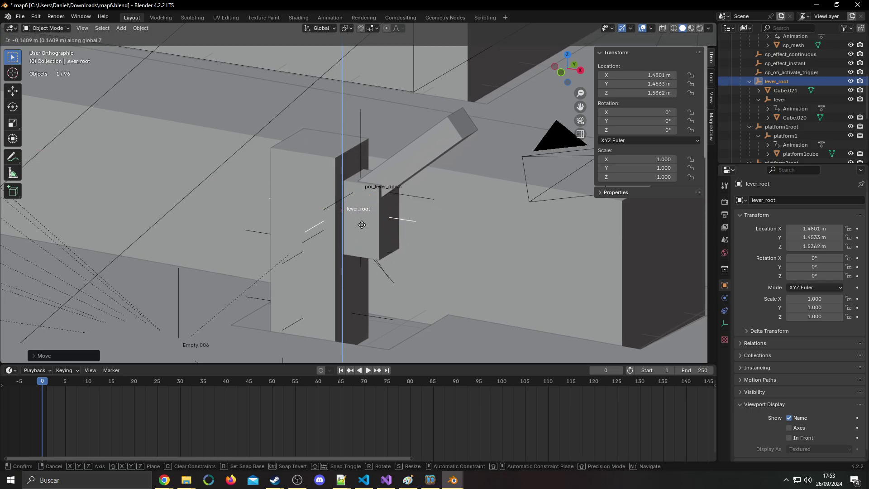
pyautogui.click(360, 219)
# Step: Move the child cube about 0.277 m in the negative X direction relative to lever_root
pyautogui.click(779, 90)
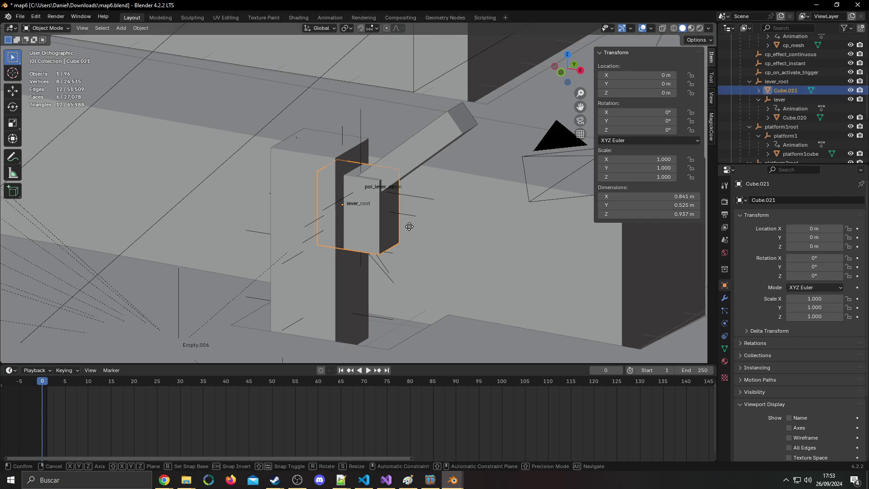
pyautogui.press('g')
pyautogui.press('x')
pyautogui.click(391, 221)
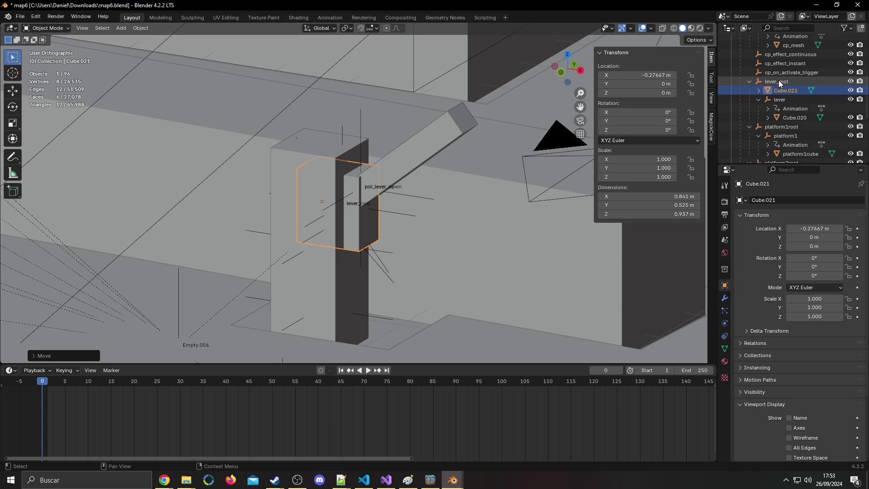
# Step: Raise all of the child cube's geometry about 0.17 m along Z in Edit Mode
pyautogui.press('Tab')
pyautogui.hotkey('alt', 'a')
pyautogui.press('a')
pyautogui.press('g')
pyautogui.press('z')
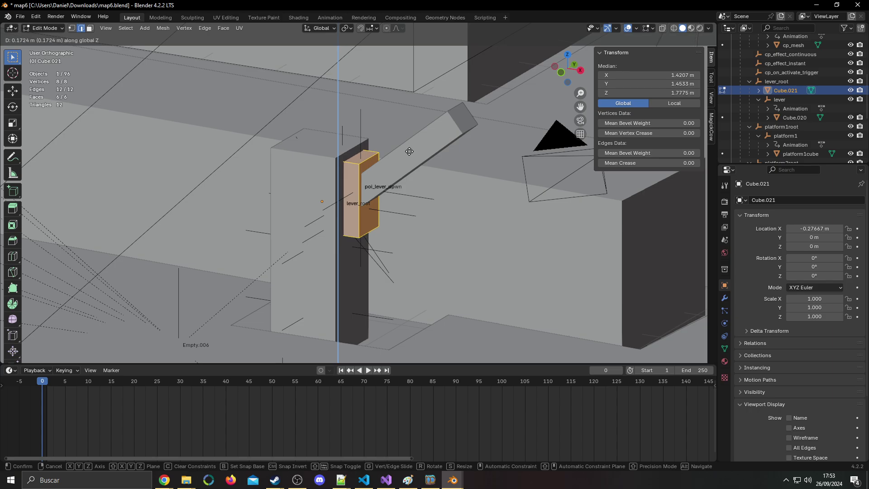
pyautogui.click(409, 151)
pyautogui.press('Tab')
# Step: Widen the child cube's mesh to about 0.6 m along Y in Edit Mode
pyautogui.moveTo(408, 151); pyautogui.dragTo(437, 159, button='middle')
pyautogui.press('Tab')
pyautogui.press('s')
pyautogui.press('y')
pyautogui.click(361, 189)
pyautogui.press('Tab')
# Step: Deselect everything and reselect the child cube to check its placement beside the lever post
pyautogui.keyDown('shift'); pyautogui.moveTo(223, 241); pyautogui.dragTo(414, 203, button='middle'); pyautogui.keyUp('shift')
pyautogui.hotkey('alt', 'a')
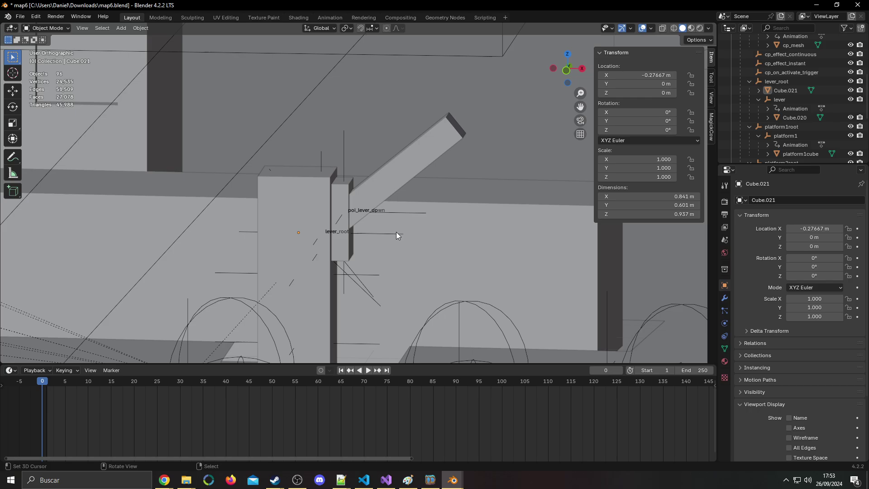
pyautogui.scroll(-2, 394, 230)
pyautogui.click(353, 188)
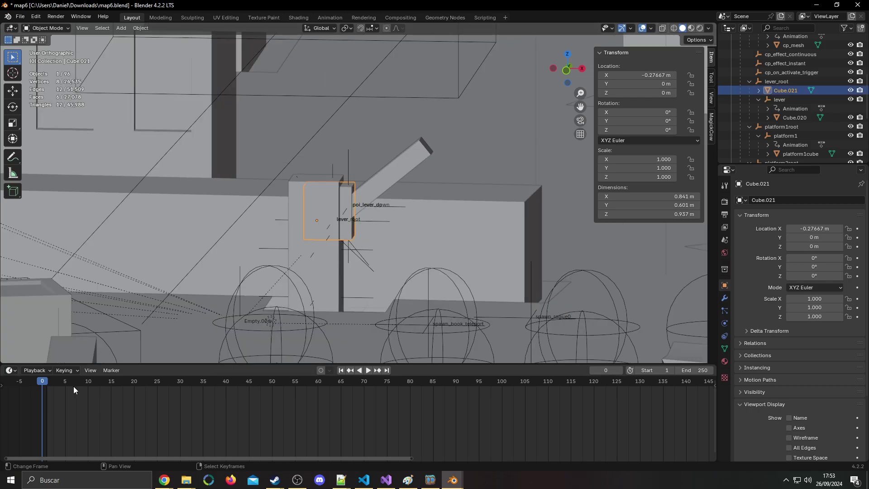
# Step: Play the lever animation from frame 0 to check how the arm swings relative to the child cube
pyautogui.press('space')
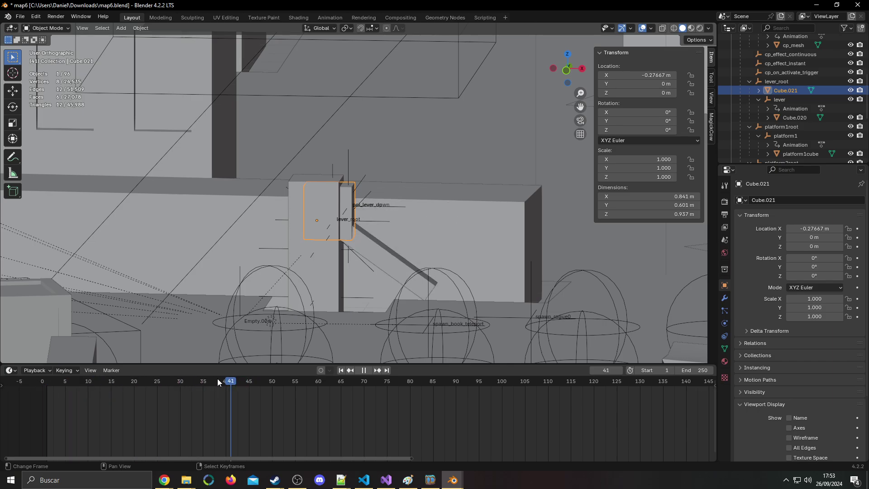
pyautogui.press('Escape')
pyautogui.press('space')
pyautogui.press('Escape')
# Step: Lower the bottom face of Cube.021 along Z in Edit Mode so the mesh is about 1.32 m tall
pyautogui.press('Tab')
pyautogui.moveTo(454, 270); pyautogui.dragTo(405, 220, button='middle')
pyautogui.click(91, 28)
pyautogui.moveTo(334, 258); pyautogui.dragTo(344, 238, button='middle')
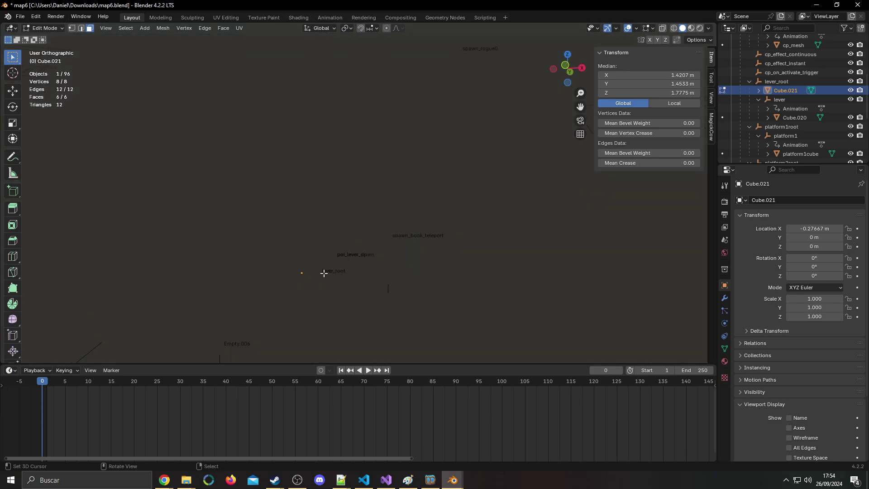
pyautogui.hotkey('shift', 'z')
pyautogui.click(316, 288)
pyautogui.moveTo(455, 113); pyautogui.dragTo(441, 147, button='middle')
pyautogui.hotkey('shift', 'z')
pyautogui.press('g')
pyautogui.press('z')
pyautogui.click(444, 164)
# Step: Scrub and replay the timeline to check the lengthened cube against the lever in its lowered position
pyautogui.moveTo(174, 344); pyautogui.dragTo(187, 363, button='middle')
pyautogui.moveTo(36, 380); pyautogui.dragTo(282, 384)
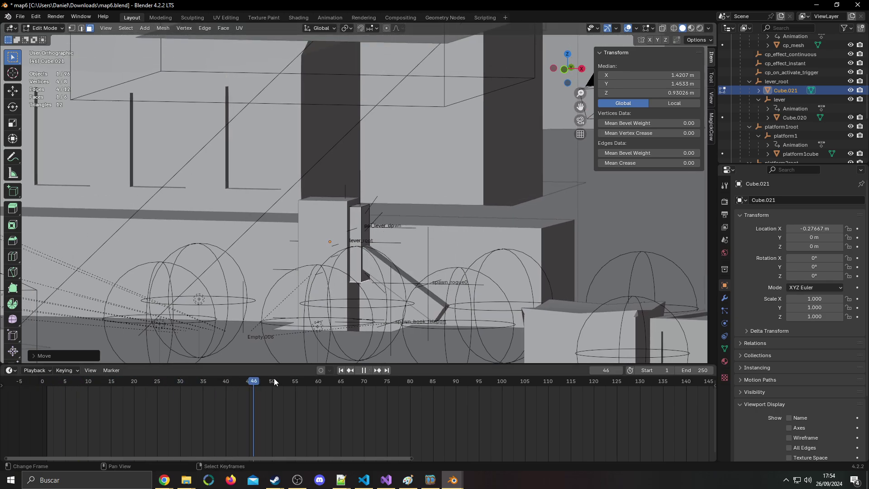
pyautogui.press('space')
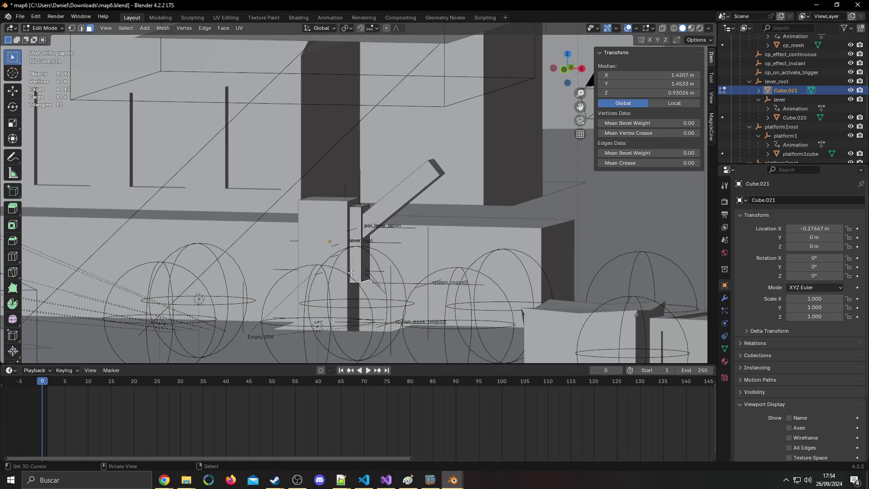
# Step: Return to Object Mode, deselect everything and save map6.blend
pyautogui.press('KP_Decimal')
pyautogui.press('Tab')
pyautogui.hotkey('alt', 'a')
pyautogui.scroll(-2, 392, 222)
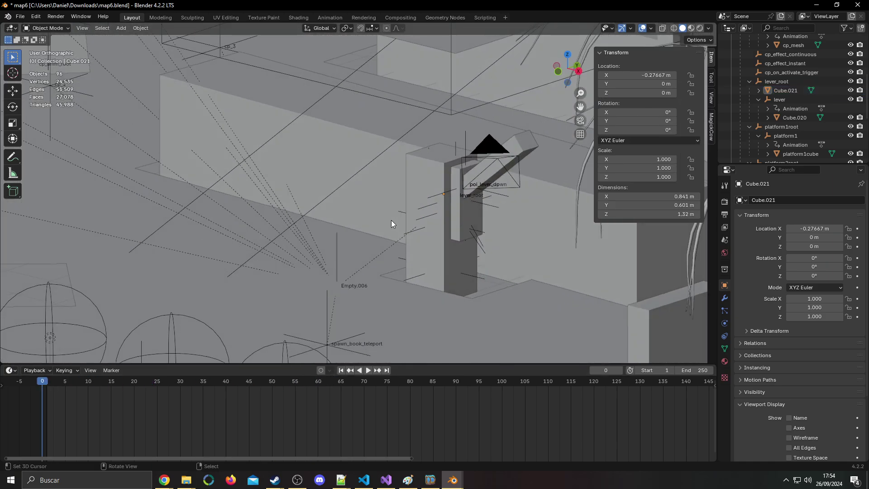
pyautogui.hotkey('ctrl', 's')
# Step: Select Cube.021 and the lever empty in turn to examine the static and animated children of lever_root
pyautogui.scroll(-3, 395, 222)
pyautogui.moveTo(316, 262); pyautogui.dragTo(362, 206, button='middle')
pyautogui.scroll(-2, 374, 200)
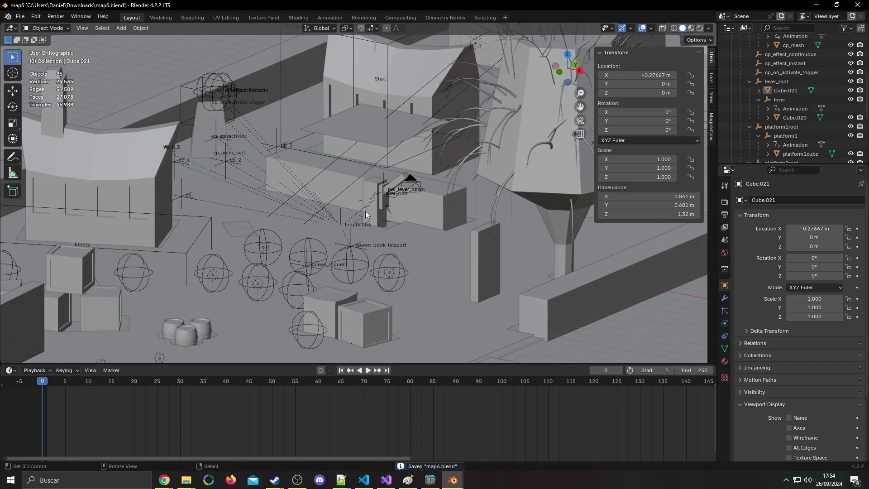
pyautogui.scroll(2, 398, 224)
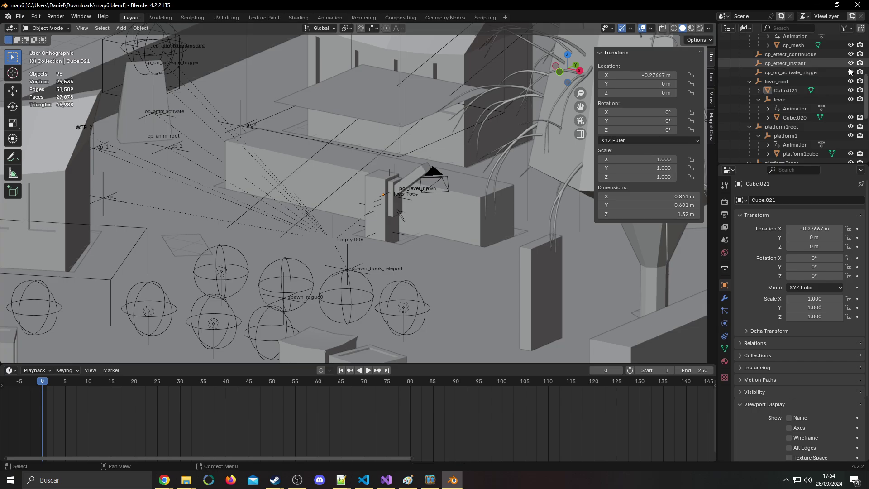
pyautogui.click(792, 91)
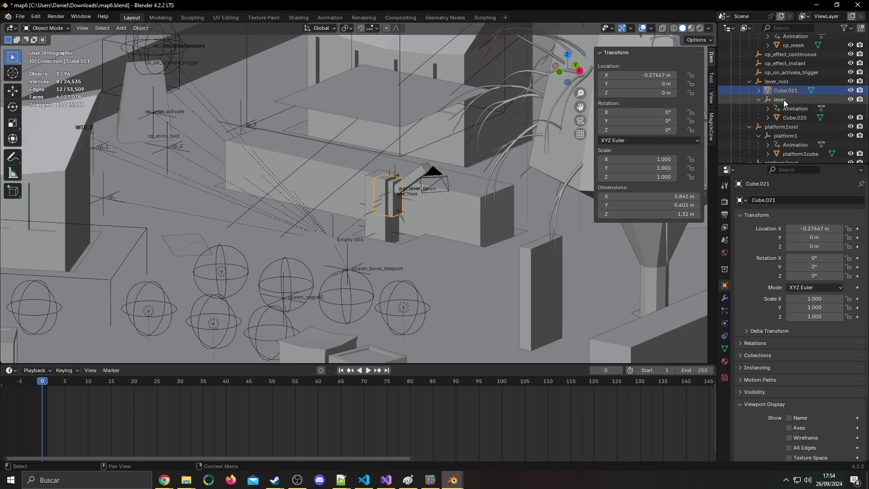
pyautogui.click(783, 100)
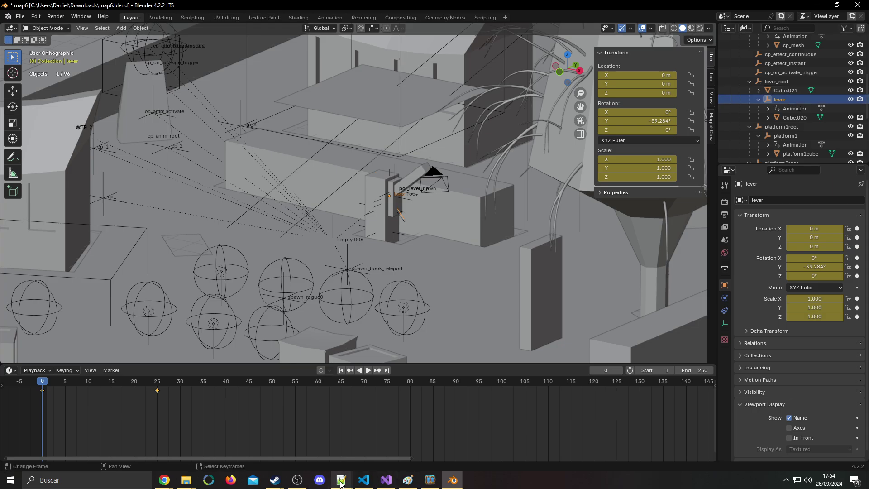
# Step: Switch to z_map_0.xml in Notepad++ and examine the animhighlight paths lever_root and lever_root/lever of the poi_lever_down interaction
pyautogui.moveTo(342, 480)
pyautogui.click(373, 439)
pyautogui.doubleClick(320, 284)
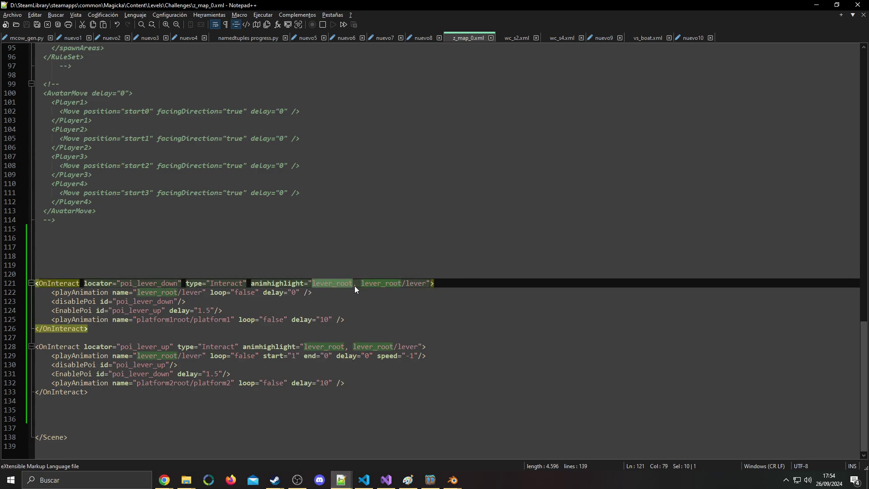
pyautogui.doubleClick(281, 283)
pyautogui.click(362, 283)
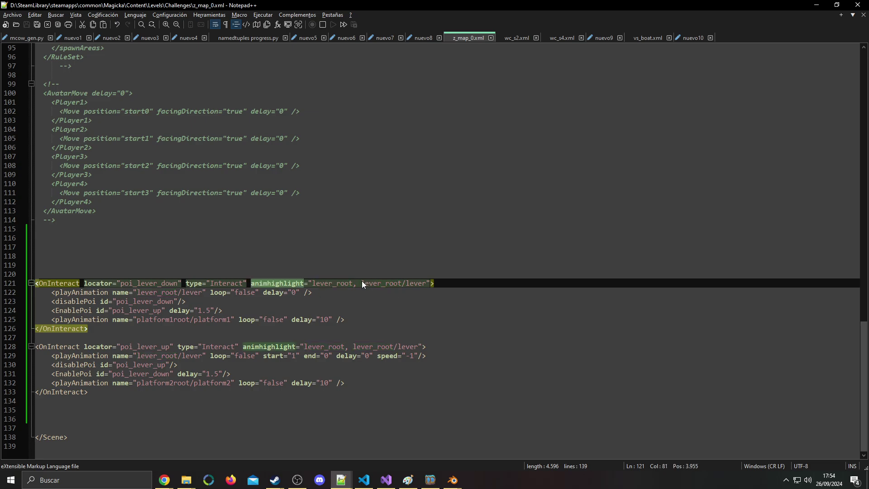
pyautogui.moveTo(362, 283); pyautogui.dragTo(426, 283)
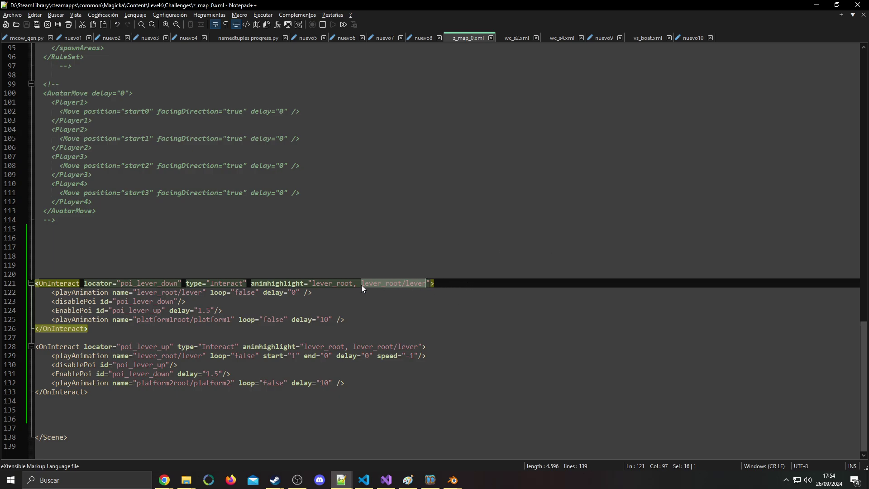
pyautogui.doubleClick(371, 283)
pyautogui.doubleClick(417, 283)
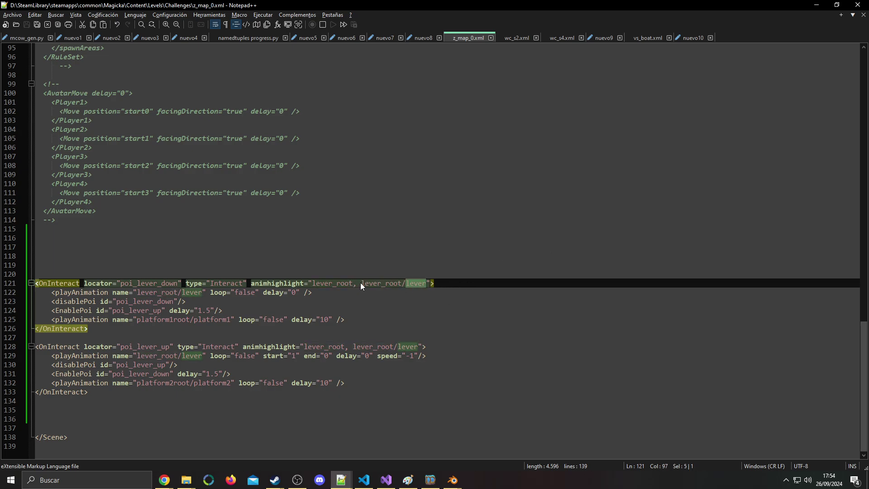
pyautogui.moveTo(362, 283); pyautogui.dragTo(427, 285)
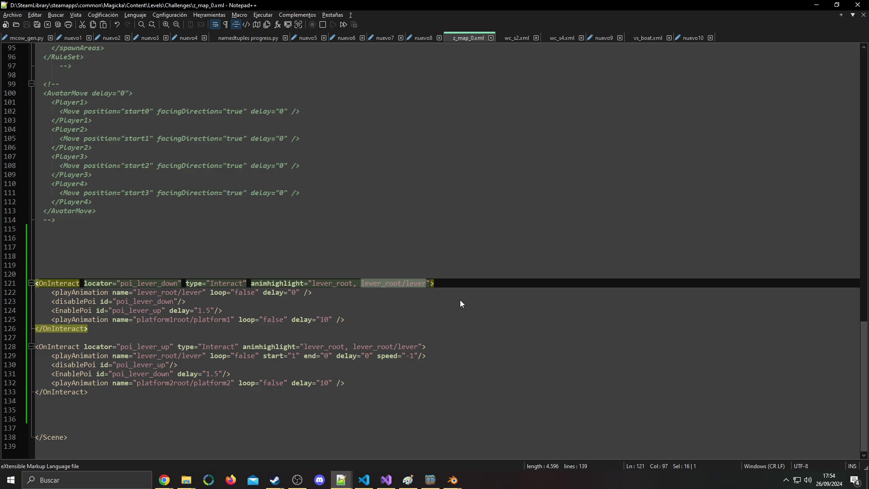
pyautogui.doubleClick(325, 284)
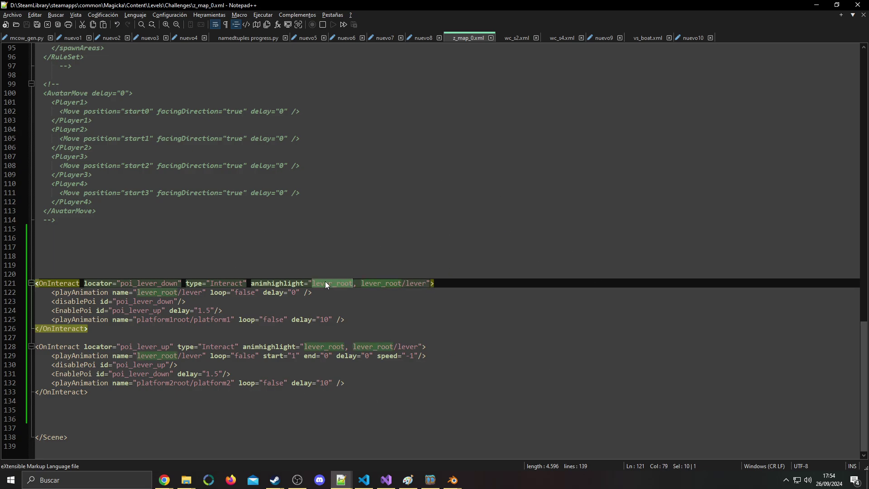
# Step: Switch to Blender and select Cube.021 and its parent lever_root to examine which geometry the root path covers
pyautogui.click(452, 480)
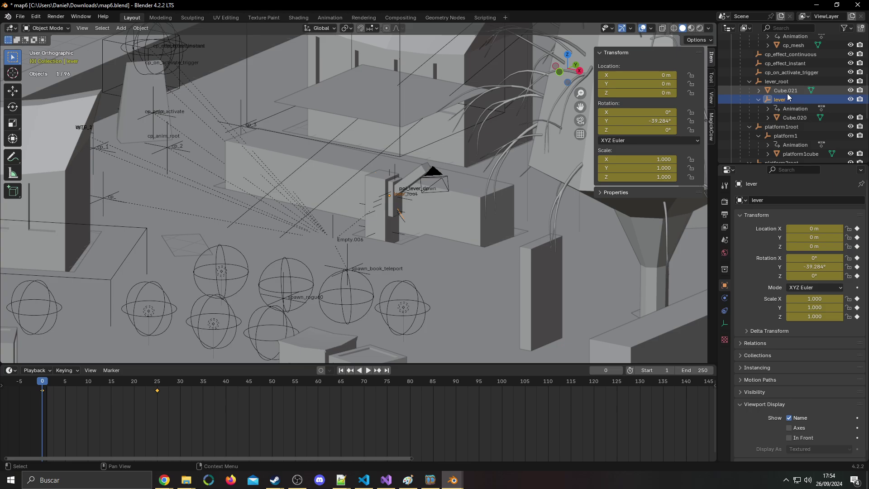
pyautogui.click(787, 93)
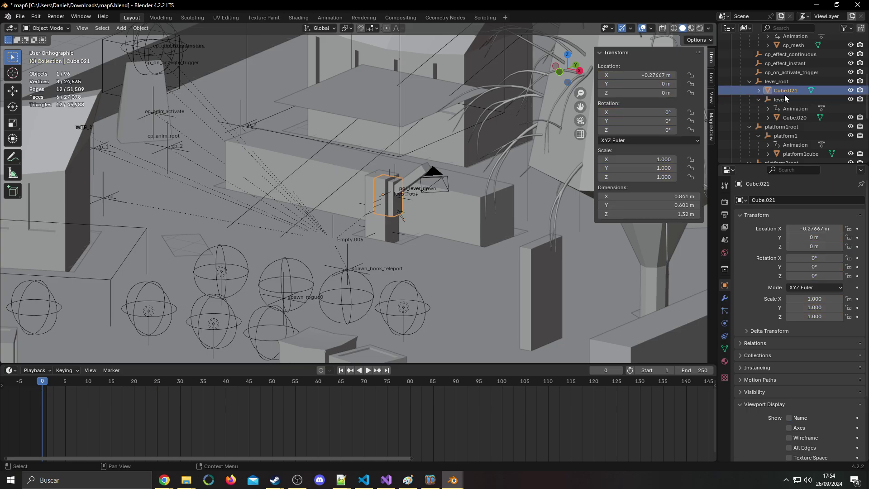
pyautogui.scroll(2, 432, 196)
pyautogui.keyDown('shift'); pyautogui.moveTo(467, 213); pyautogui.dragTo(421, 223, button='middle'); pyautogui.keyUp('shift')
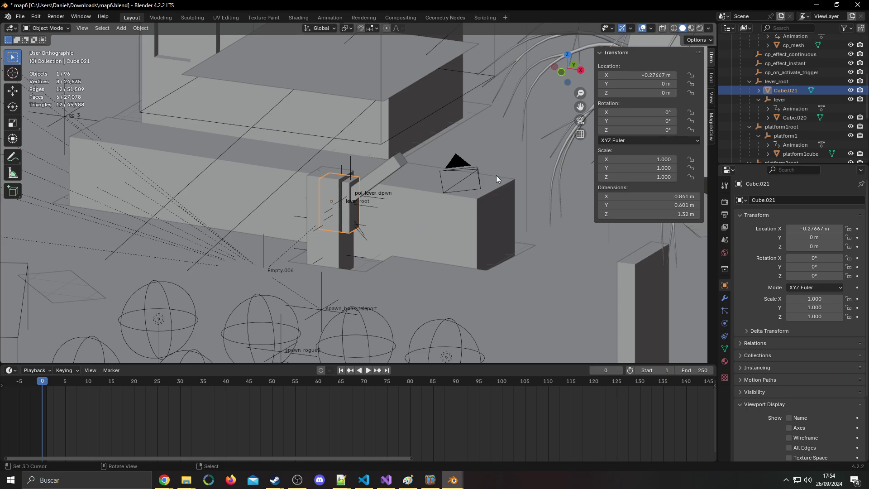
pyautogui.click(785, 82)
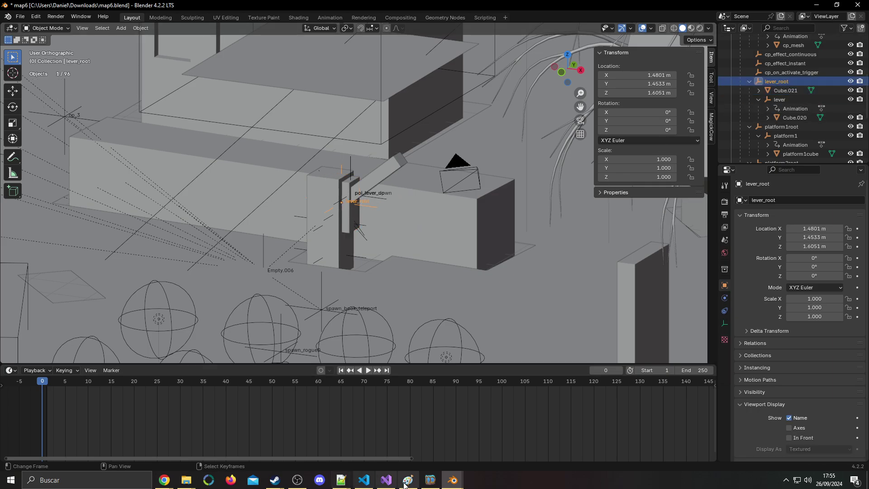
# Step: Return to Notepad++ and review the animhighlight attribute with its lever_root entry in the poi_lever_down interaction
pyautogui.click(341, 480)
pyautogui.click(316, 283)
pyautogui.doubleClick(338, 284)
pyautogui.click(292, 284)
pyautogui.doubleClick(291, 283)
pyautogui.doubleClick(329, 285)
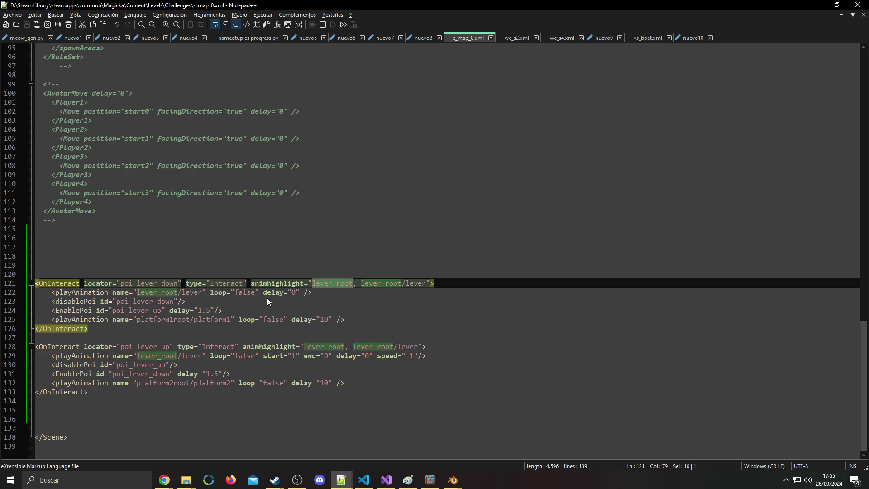
# Step: Examine how the first playAnimation line references the lever through the parent and child path lever_root/lever
pyautogui.doubleClick(95, 293)
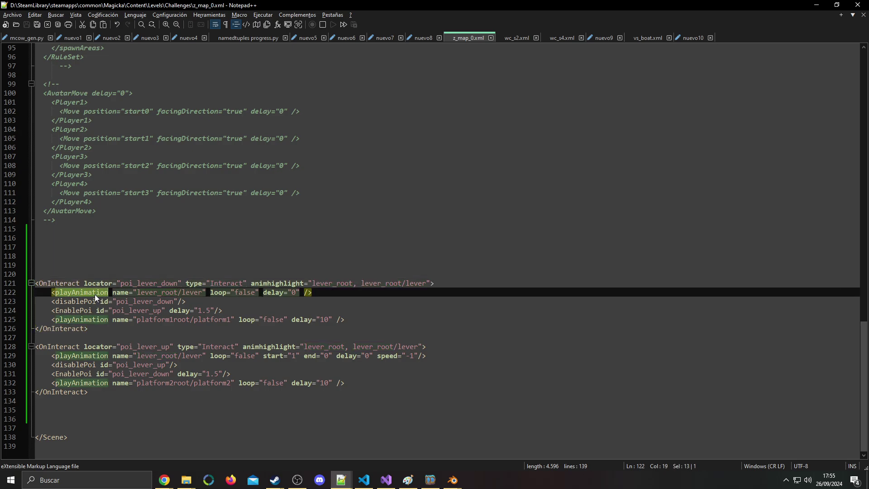
pyautogui.click(138, 291)
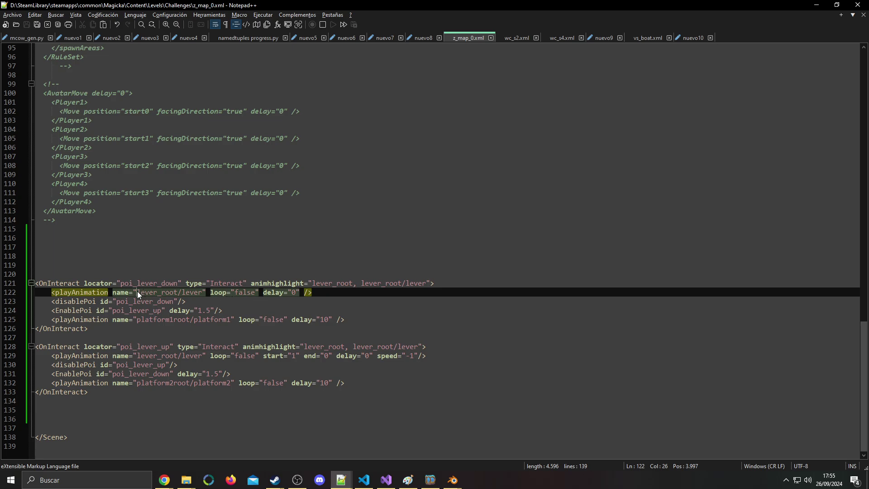
pyautogui.doubleClick(138, 292)
pyautogui.doubleClick(390, 283)
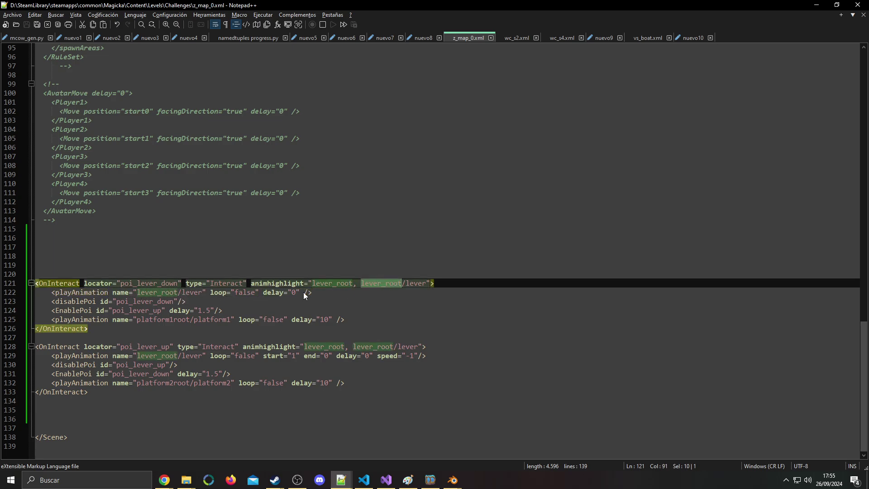
pyautogui.moveTo(137, 292); pyautogui.dragTo(211, 294)
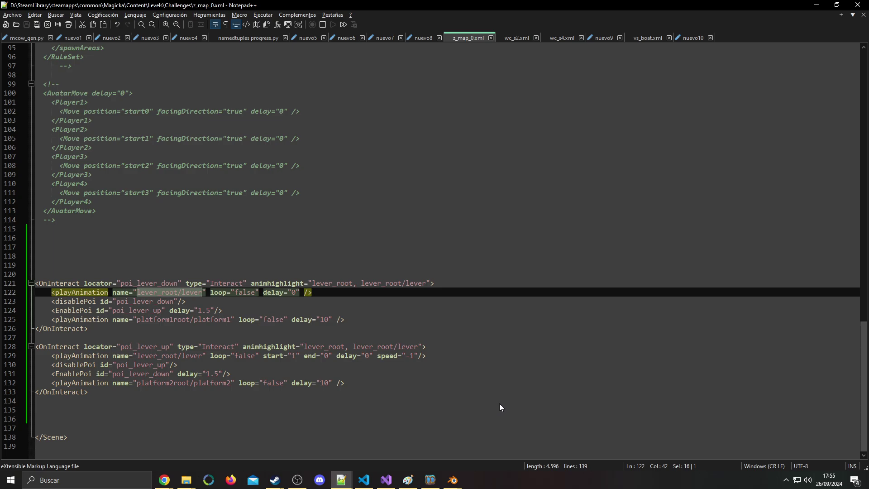
pyautogui.doubleClick(190, 292)
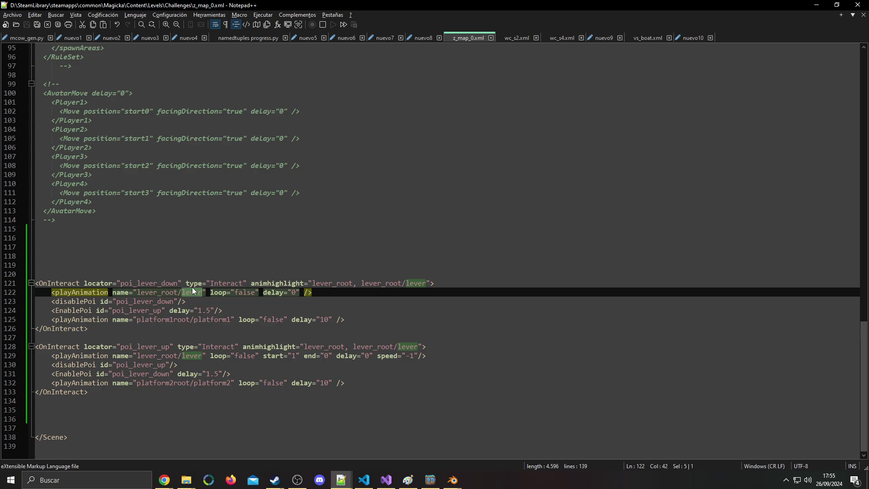
pyautogui.doubleClick(165, 293)
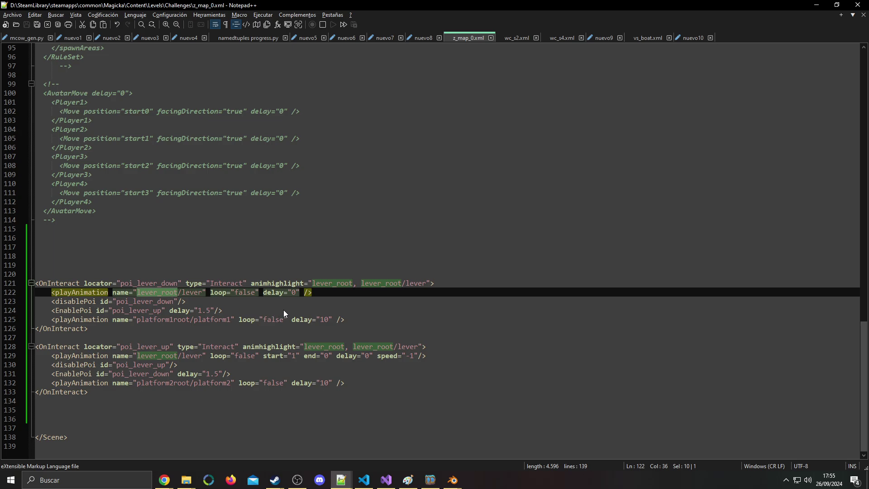
# Step: Examine the platform1root/platform1 path and the delay of the second playAnimation in the poi_lever_down interaction
pyautogui.moveTo(137, 319); pyautogui.dragTo(230, 319)
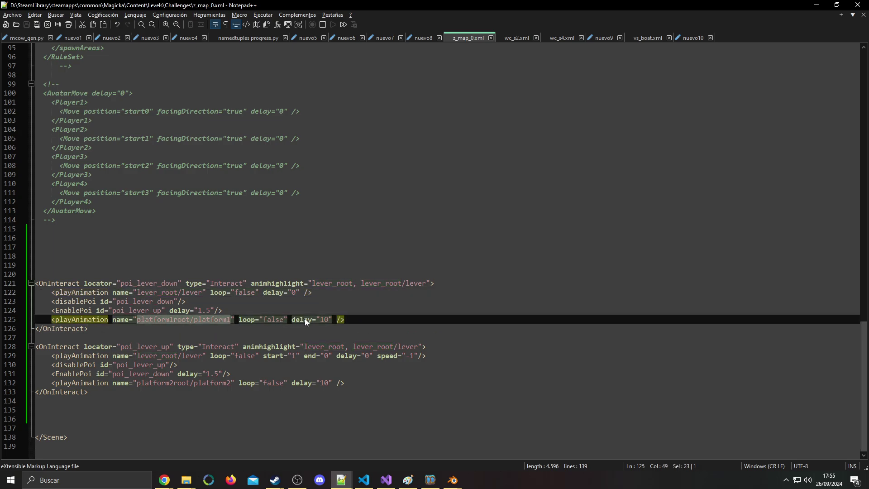
pyautogui.doubleClick(324, 319)
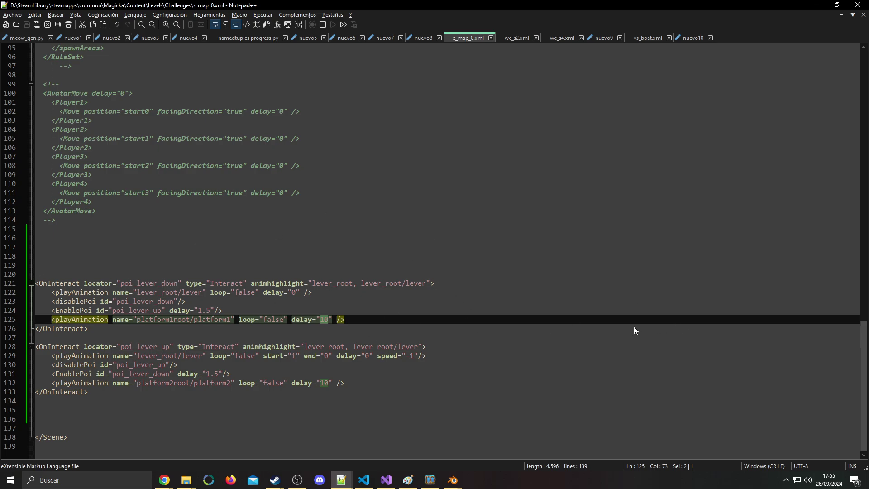
pyautogui.click(457, 313)
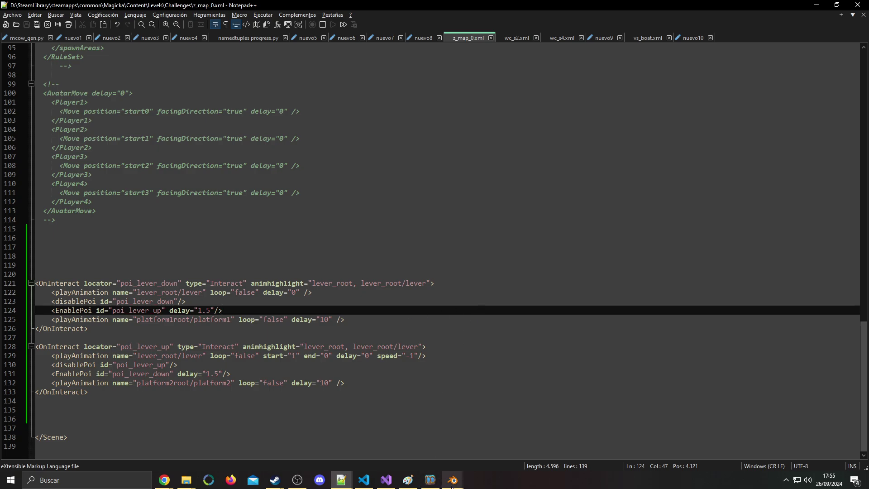
# Step: Switch to Blender, deselect everything and examine where platform1root and platform2root sit in the overall map
pyautogui.click(385, 447)
pyautogui.scroll(-8, 460, 281)
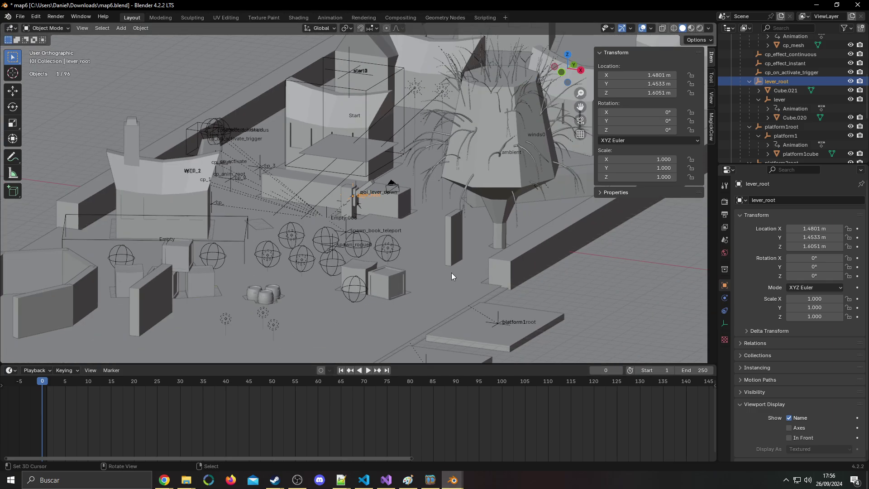
pyautogui.moveTo(471, 259); pyautogui.dragTo(438, 268, button='middle')
pyautogui.scroll(-3, 438, 268)
pyautogui.hotkey('alt', 'a')
pyautogui.keyDown('shift'); pyautogui.moveTo(432, 232); pyautogui.dragTo(466, 216, button='middle'); pyautogui.keyUp('shift')
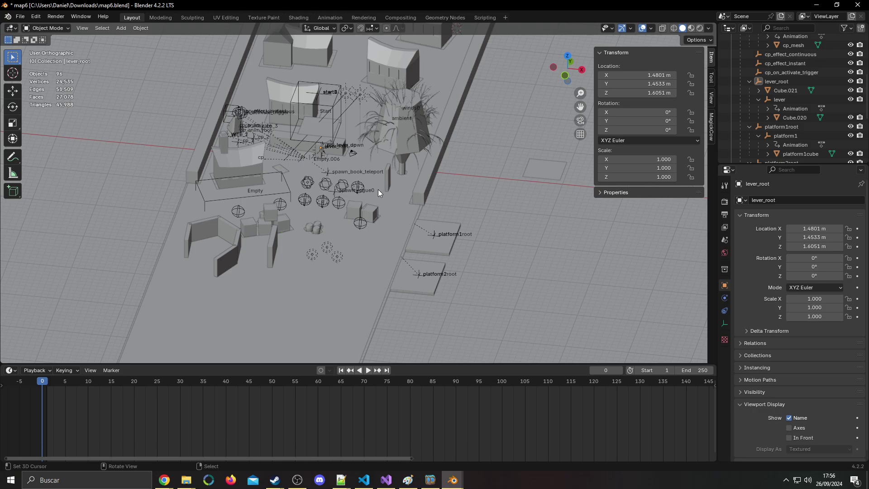
pyautogui.scroll(-4, 380, 190)
pyautogui.scroll(3, 389, 192)
pyautogui.moveTo(402, 202); pyautogui.dragTo(428, 206, button='middle')
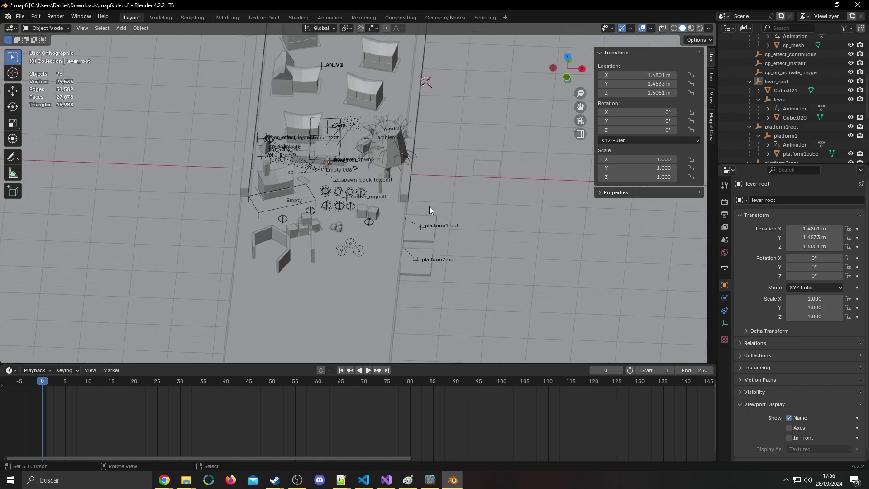